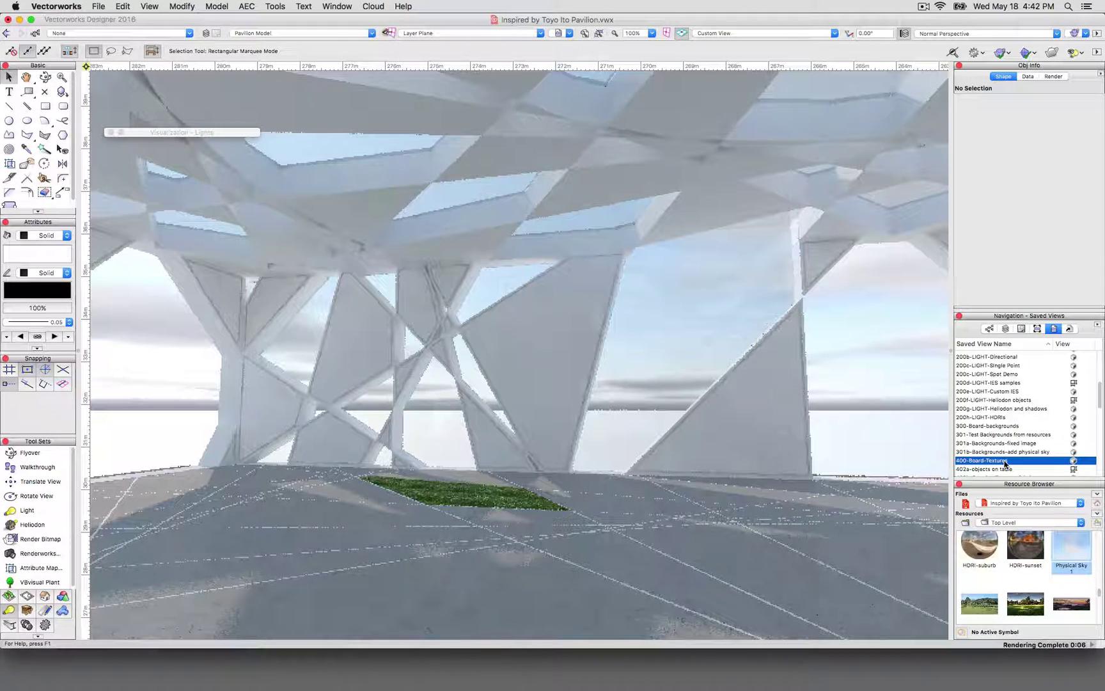
Step: Open the 400-Board-Textures saved view from the Navigation palette's Saved Views list
double_click(982, 461)
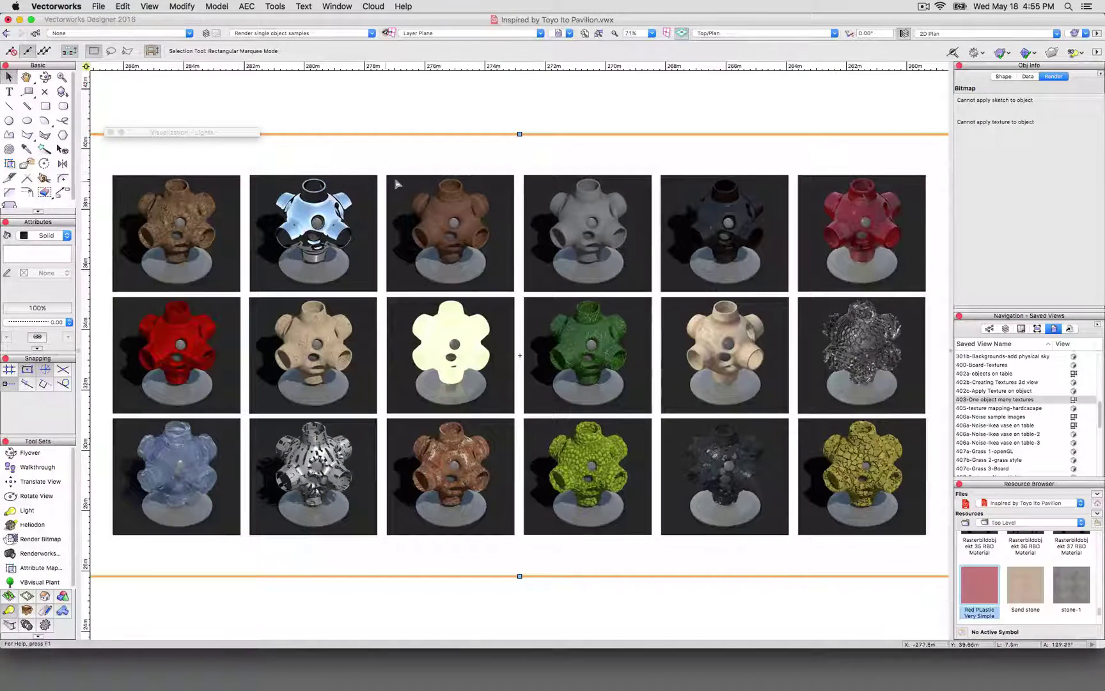
Step: Zoom out to see the grid of textured samples, then zoom in close on the mirror-chrome sample
scroll(173, 166, up, 2)
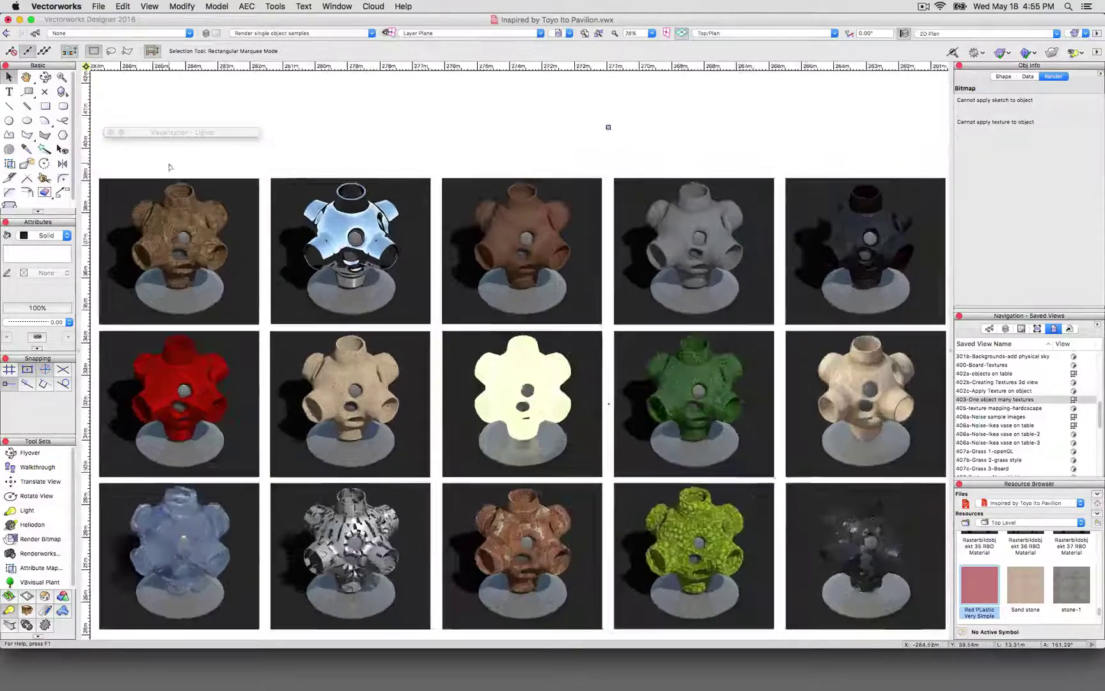
scroll(248, 167, up, 3)
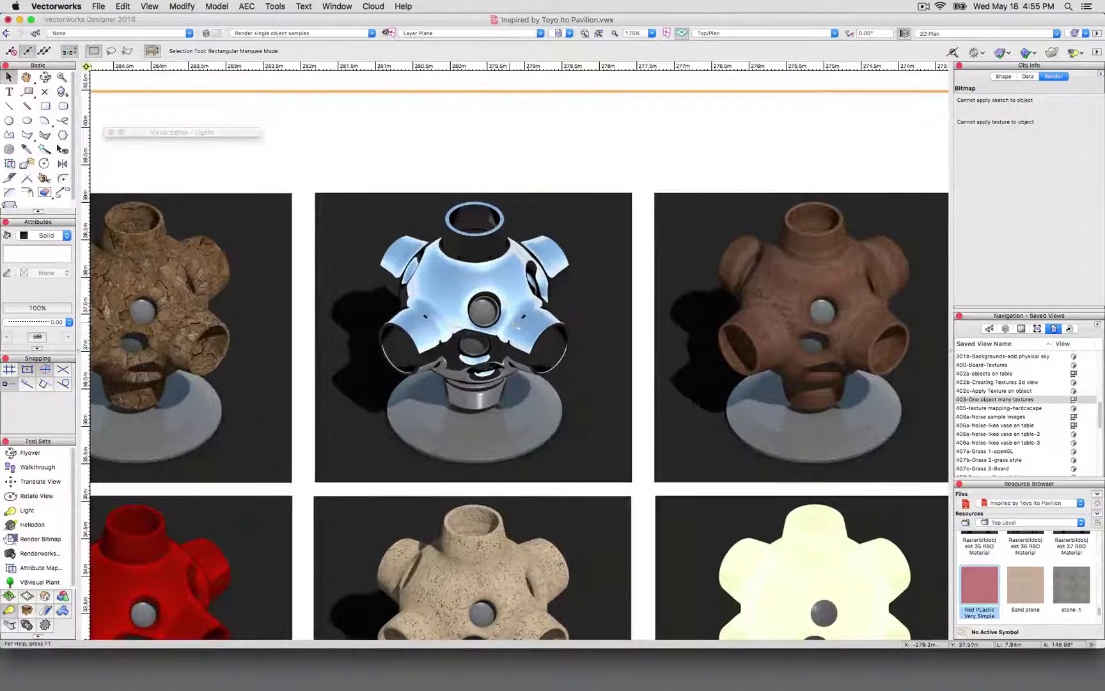
scroll(323, 181, down, 5)
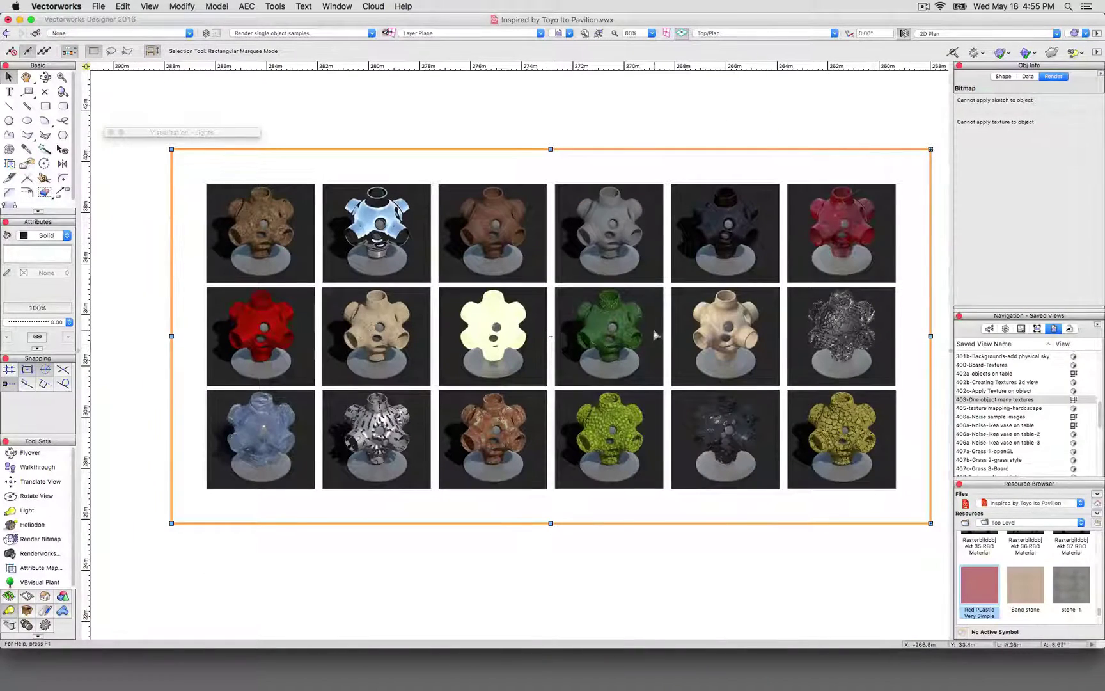
scroll(354, 195, up, 4)
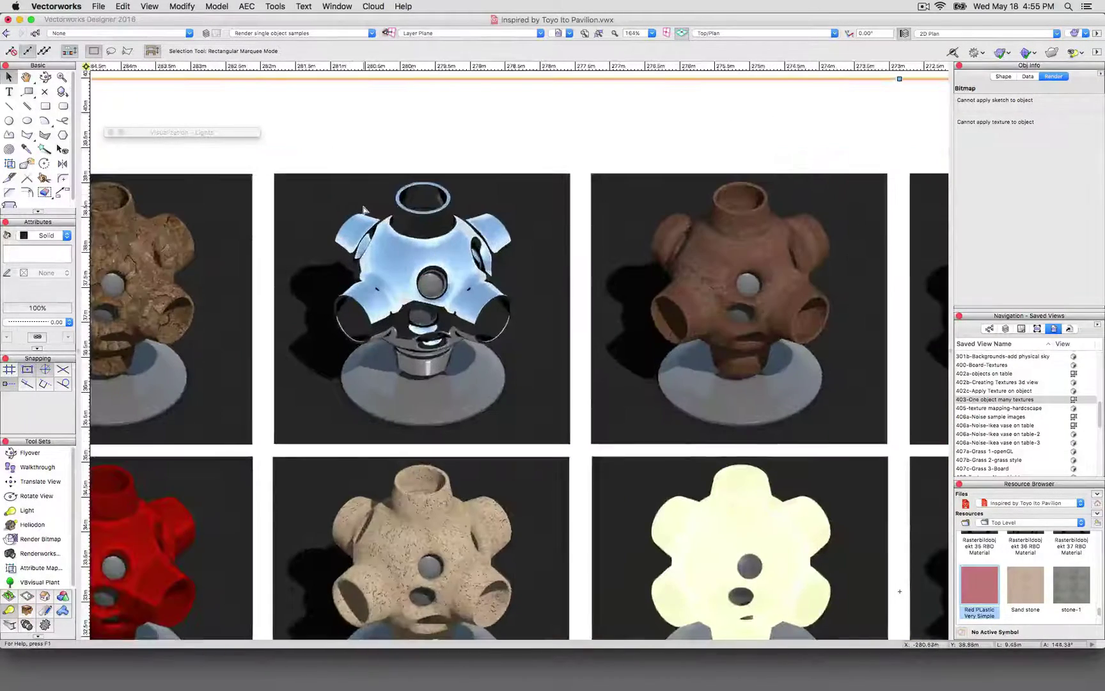
scroll(345, 210, up, 1)
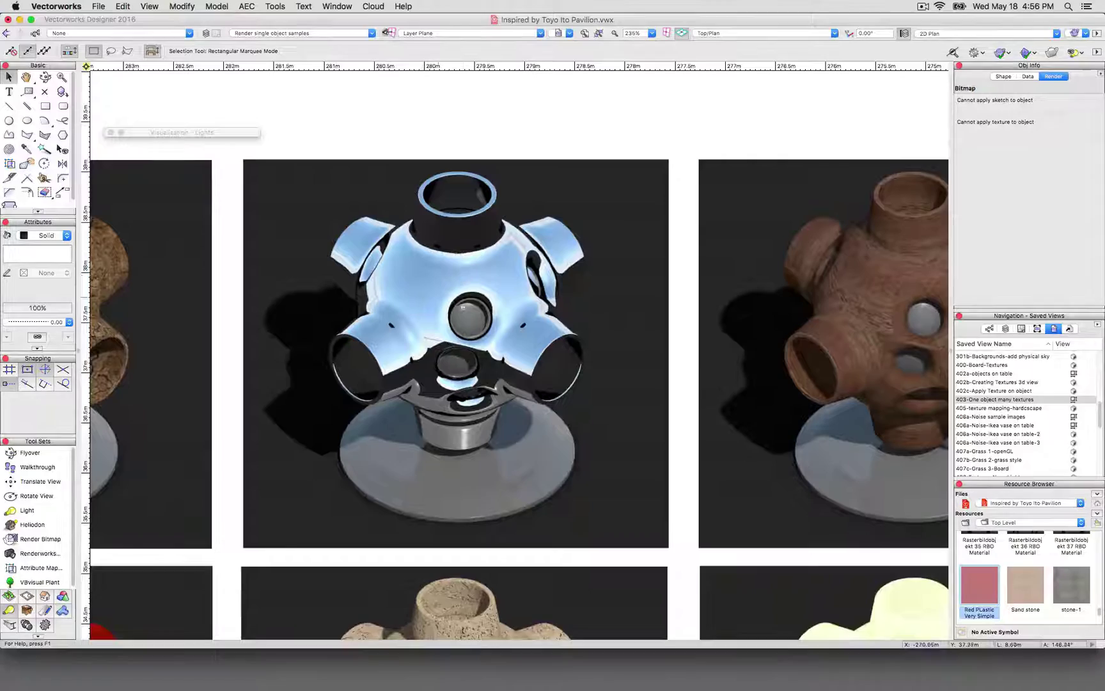
Step: Zoom out from the chrome sample and in on the brown wood-grain sample beside it
scroll(541, 323, down, 2)
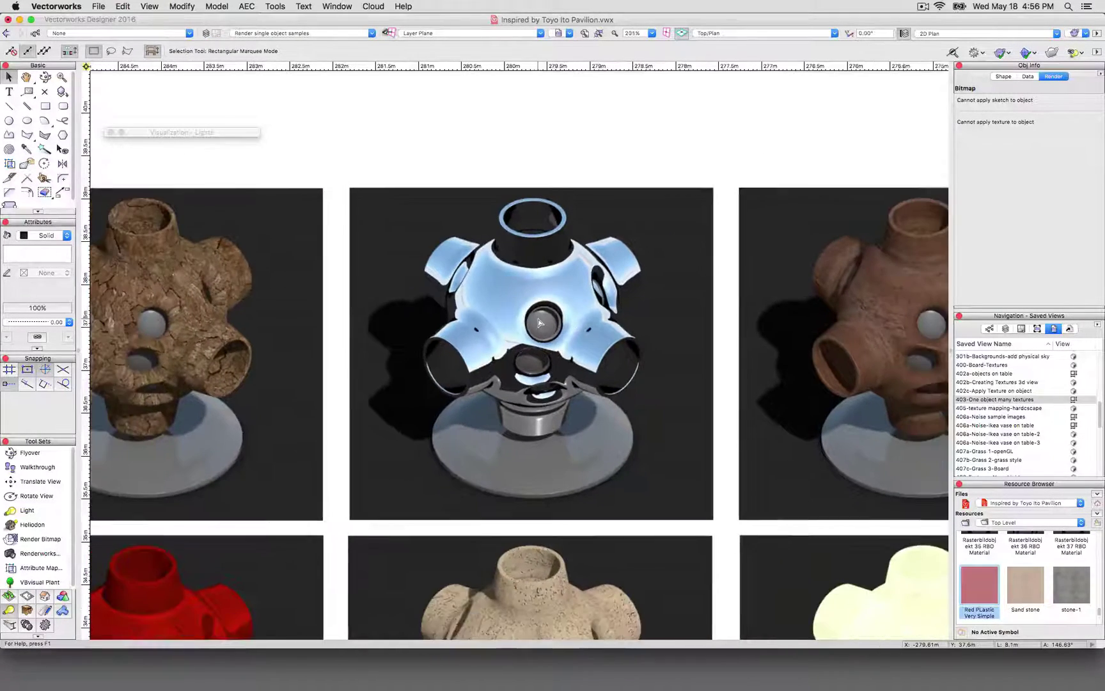
scroll(301, 269, down, 3)
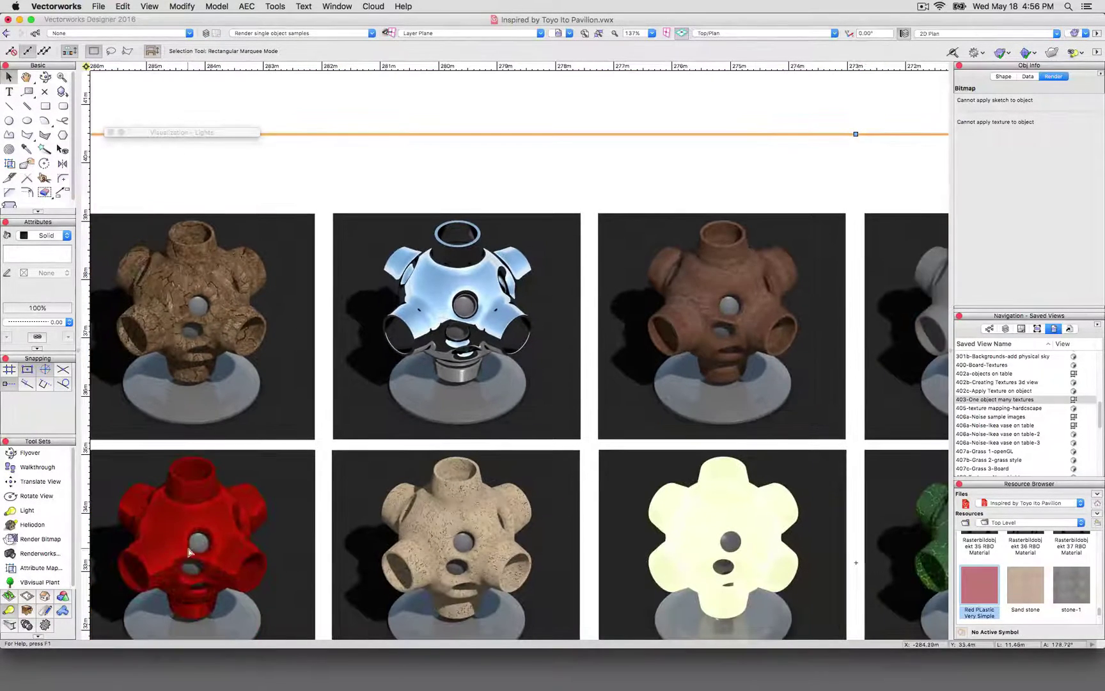
scroll(816, 270, up, 4)
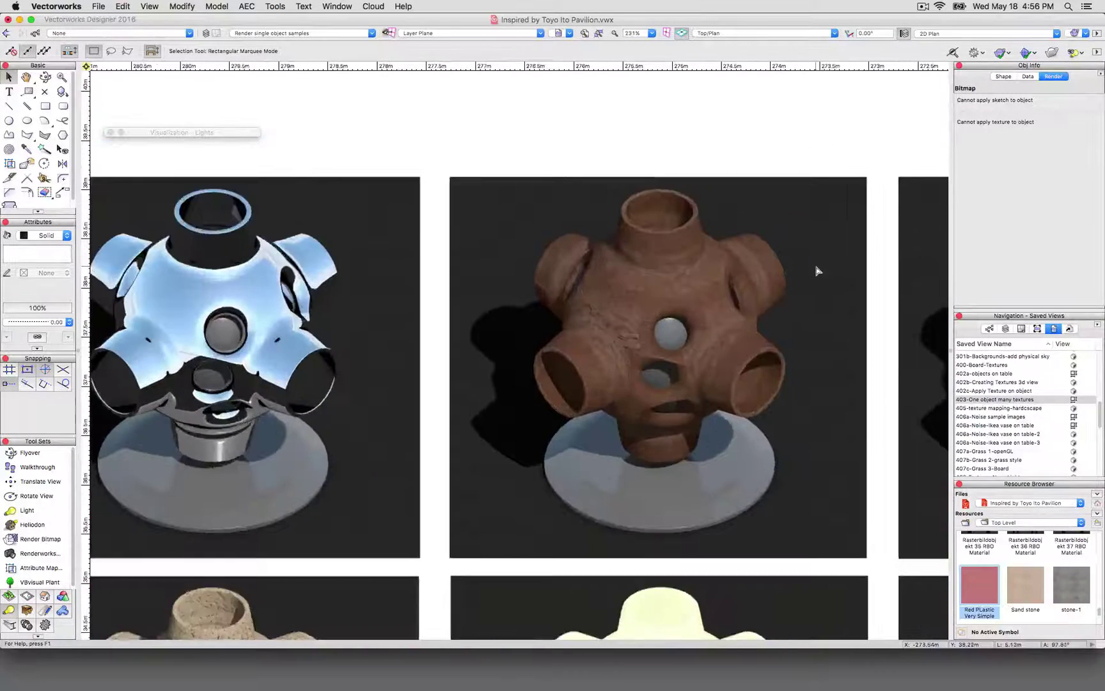
Step: Zoom to about 460% on the wood grain, then back out to roughly 135%
scroll(815, 269, up, 4)
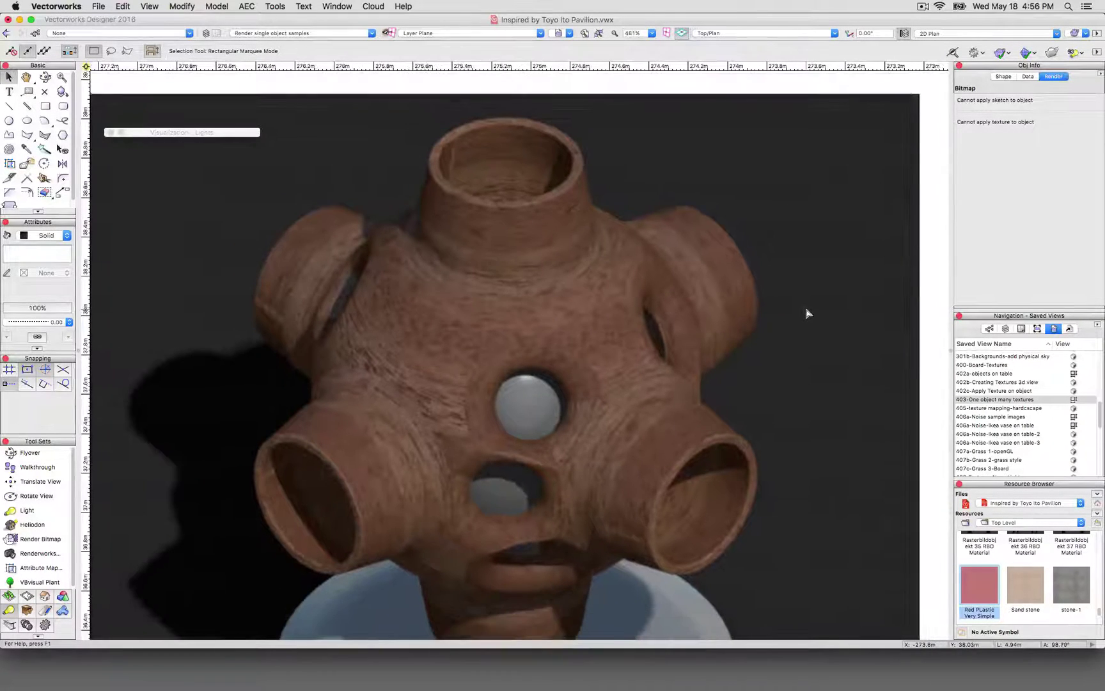
scroll(806, 313, down, 1)
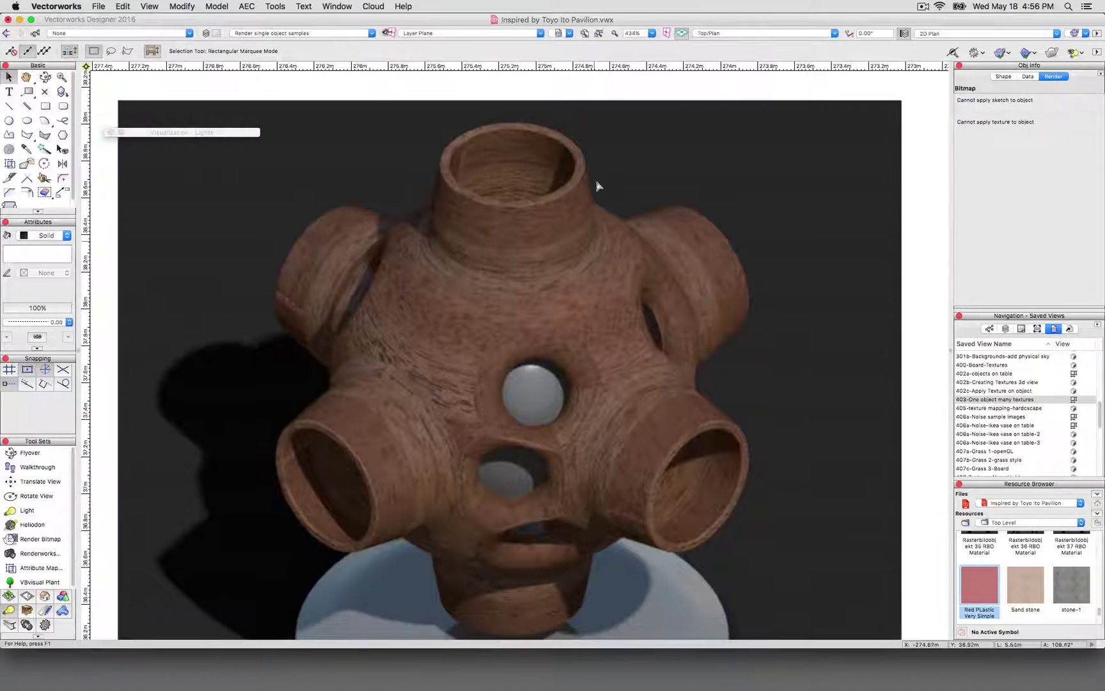
scroll(515, 202, down, 1)
Step: Zoom in on the speckled grey stone sample, pan to the wood sample, then zoom out to about 174%
scroll(514, 202, down, 3)
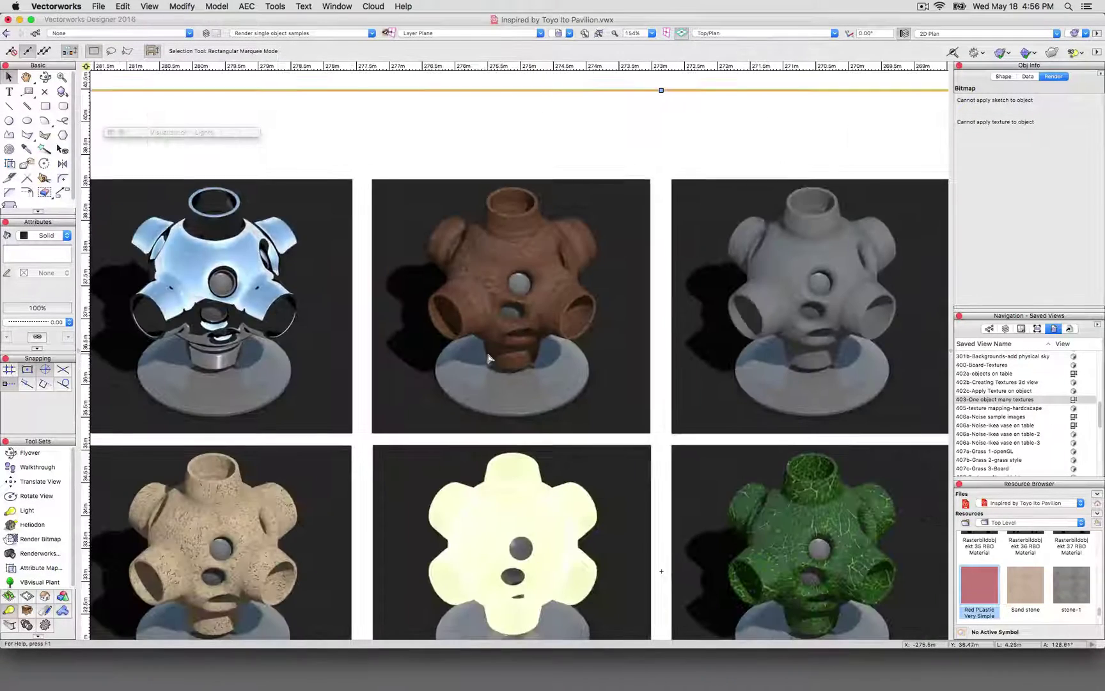
scroll(853, 275, up, 3)
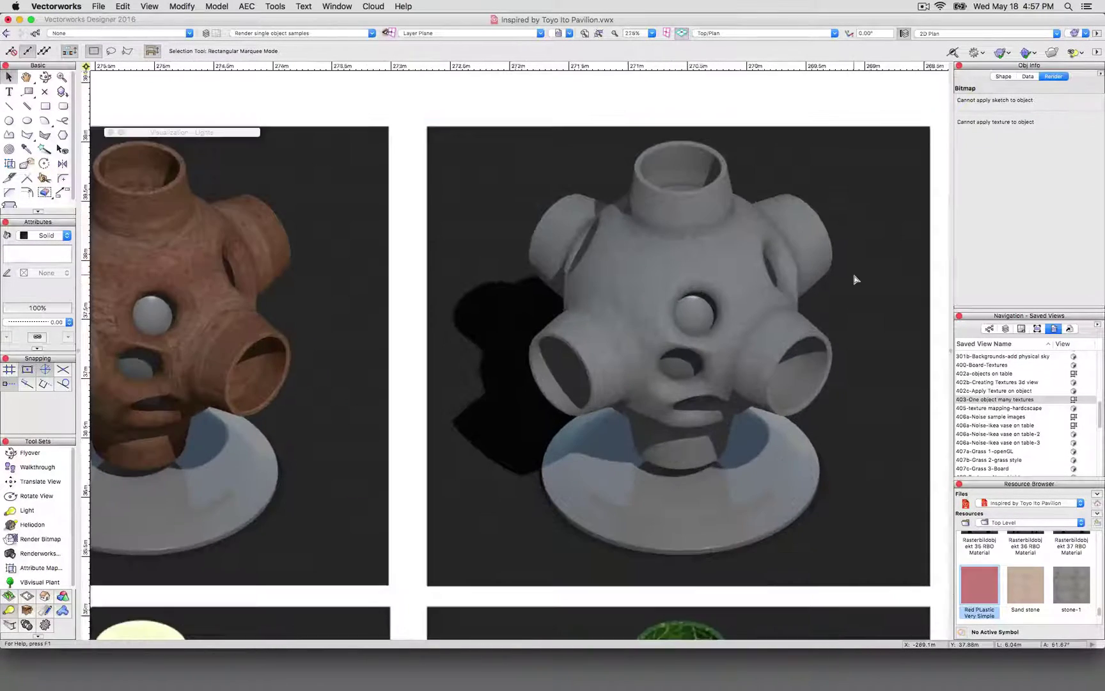
scroll(853, 286, up, 2)
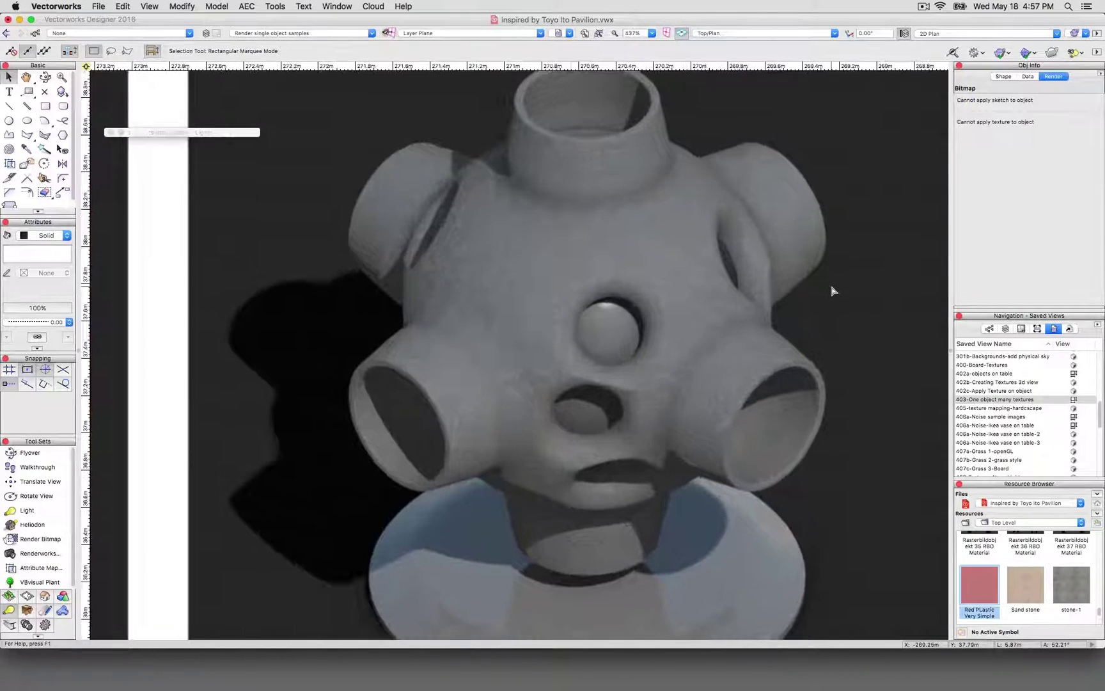
scroll(657, 286, up, 3)
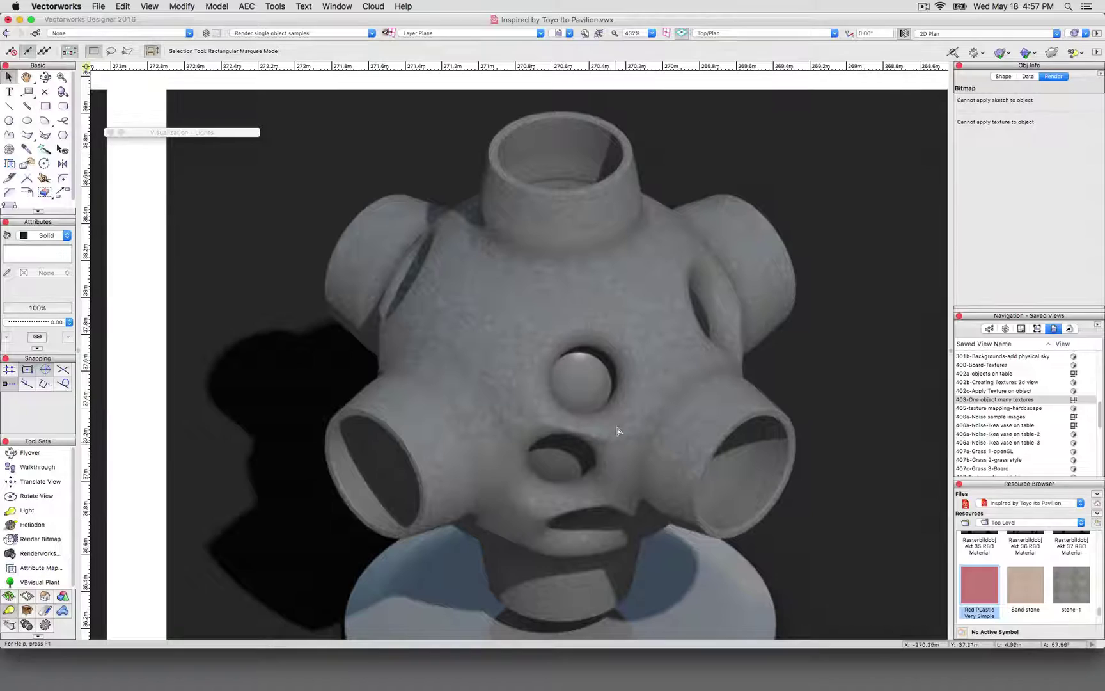
drag(336, 384, 723, 382)
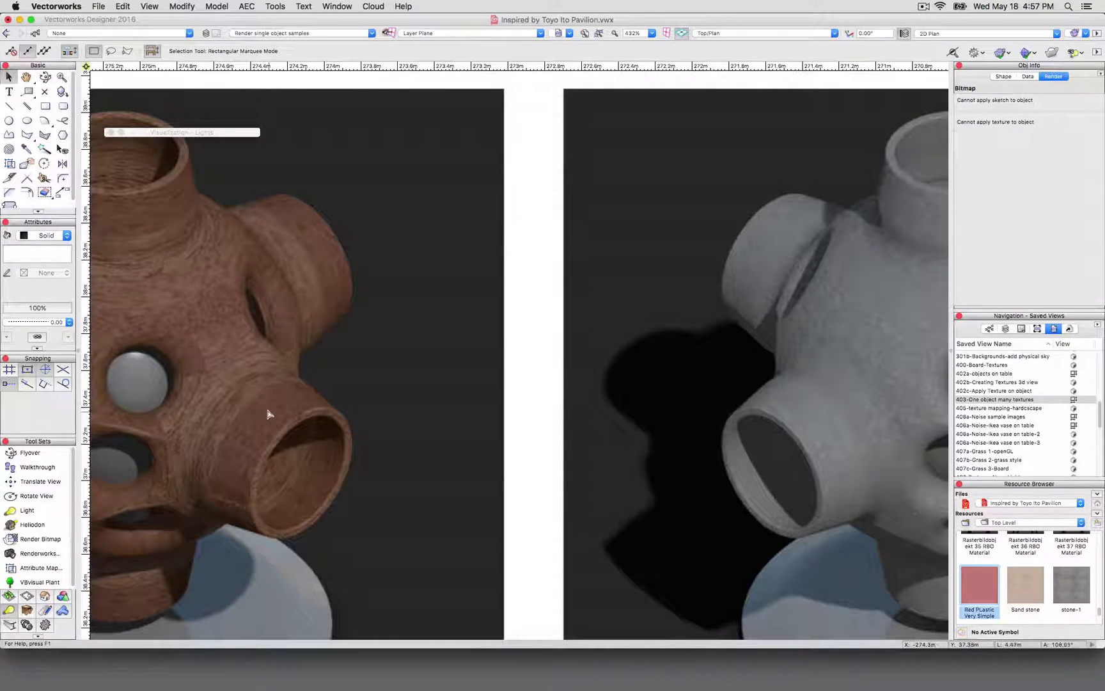
scroll(246, 448, down, 2)
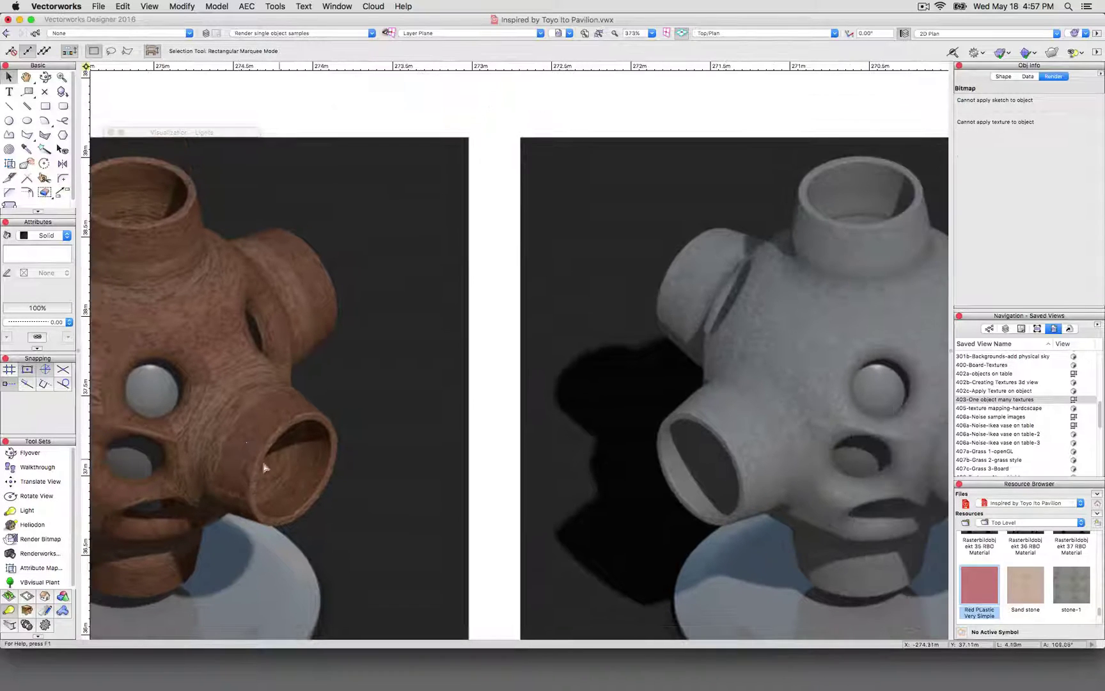
scroll(250, 499, down, 6)
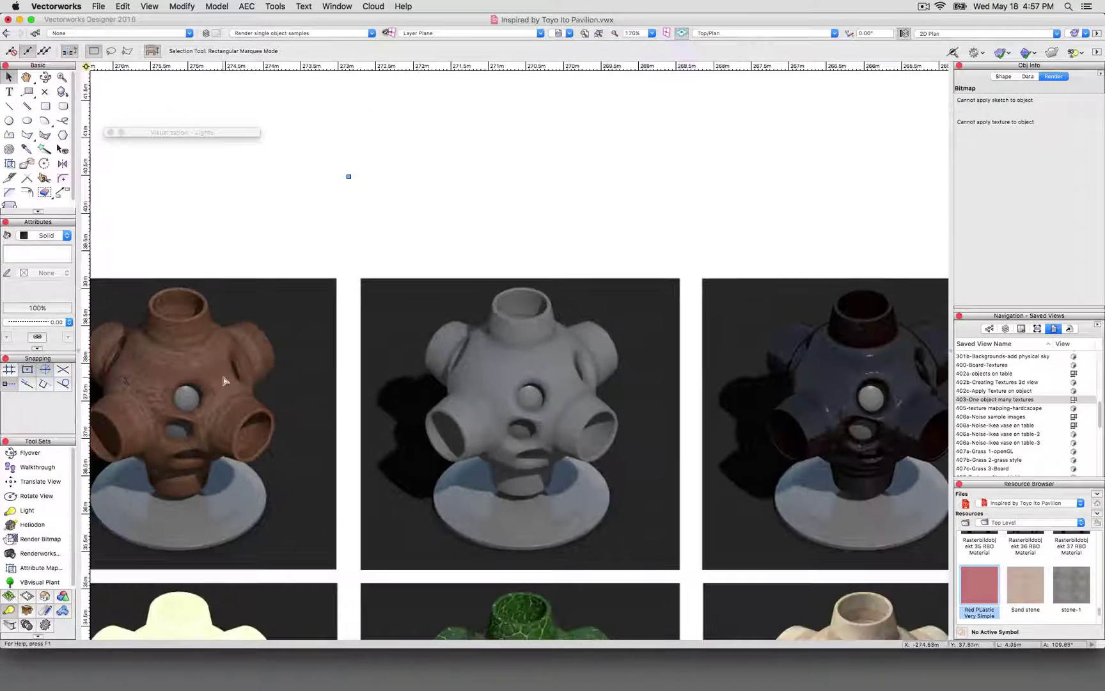
Step: Zoom to about 187% on the top row, panning across the grey, dark rusty and red plastic samples
scroll(721, 341, right, 5)
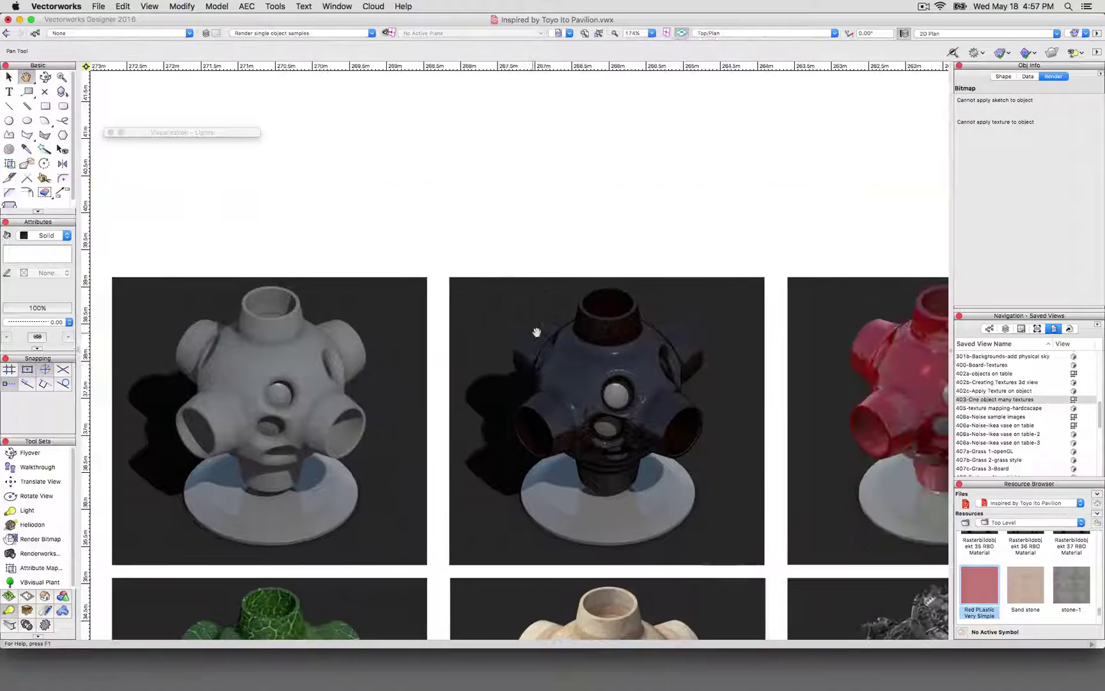
scroll(607, 382, up, 2)
scroll(674, 396, up, 3)
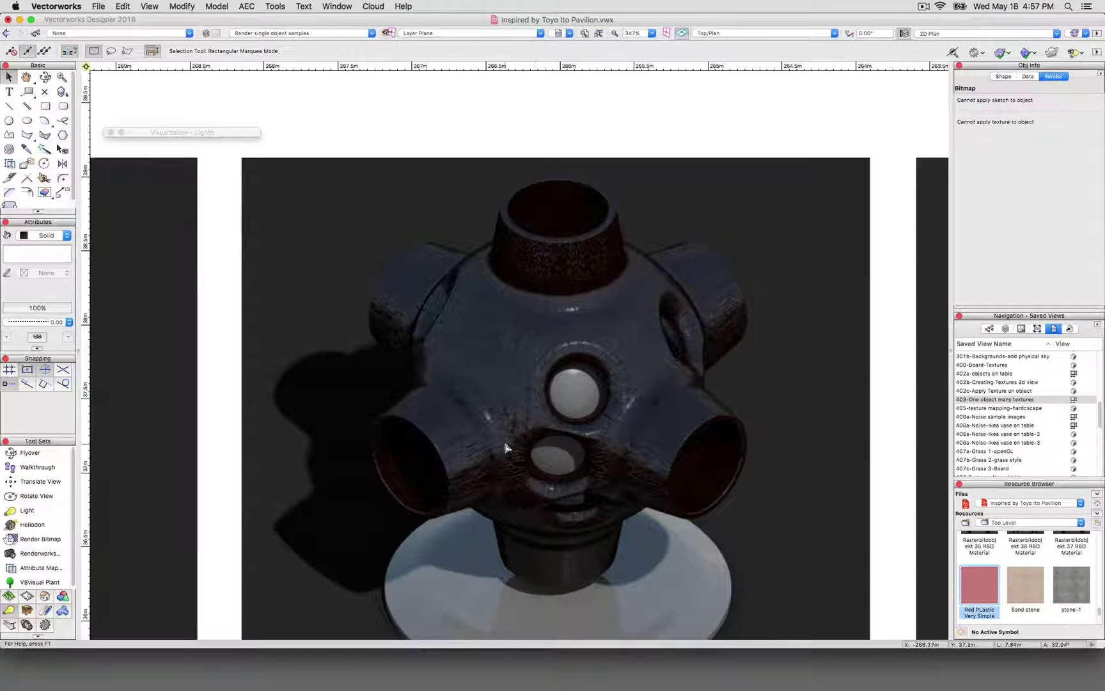
key(h)
drag(456, 431, 644, 405)
key(x)
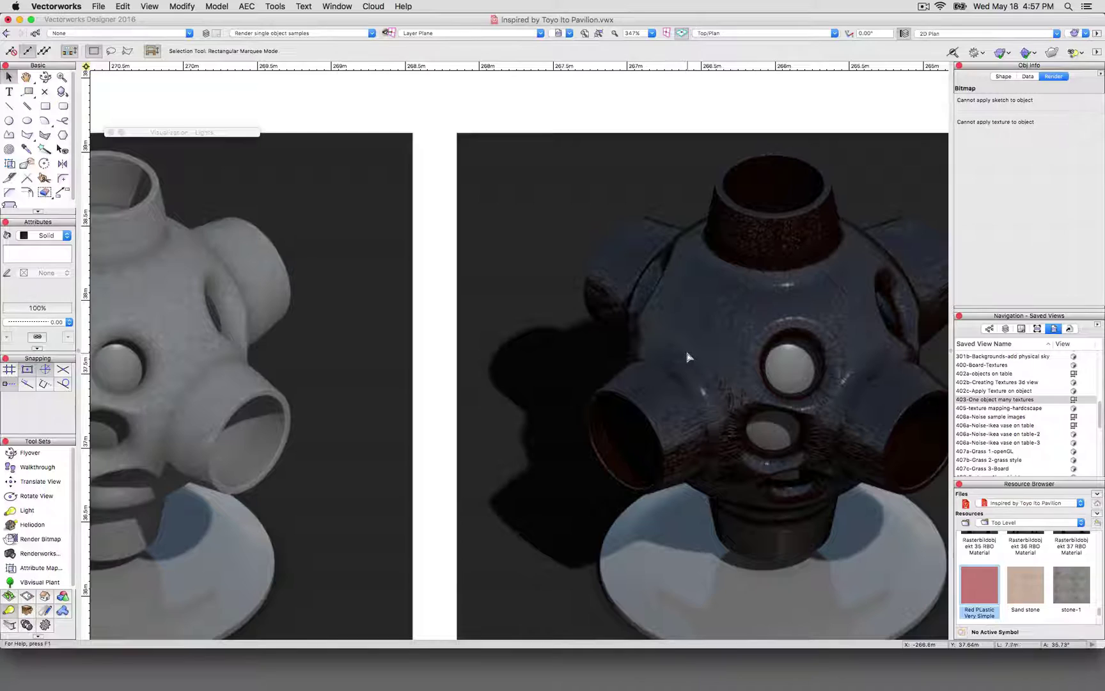
scroll(753, 326, right, 5)
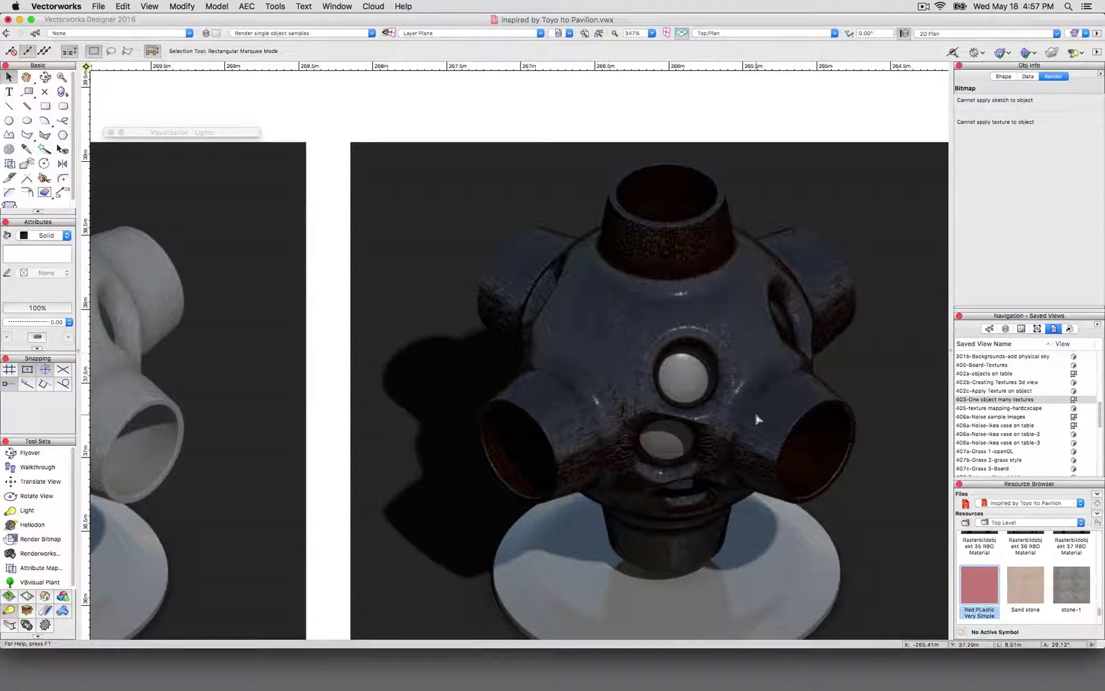
scroll(757, 419, down, 5)
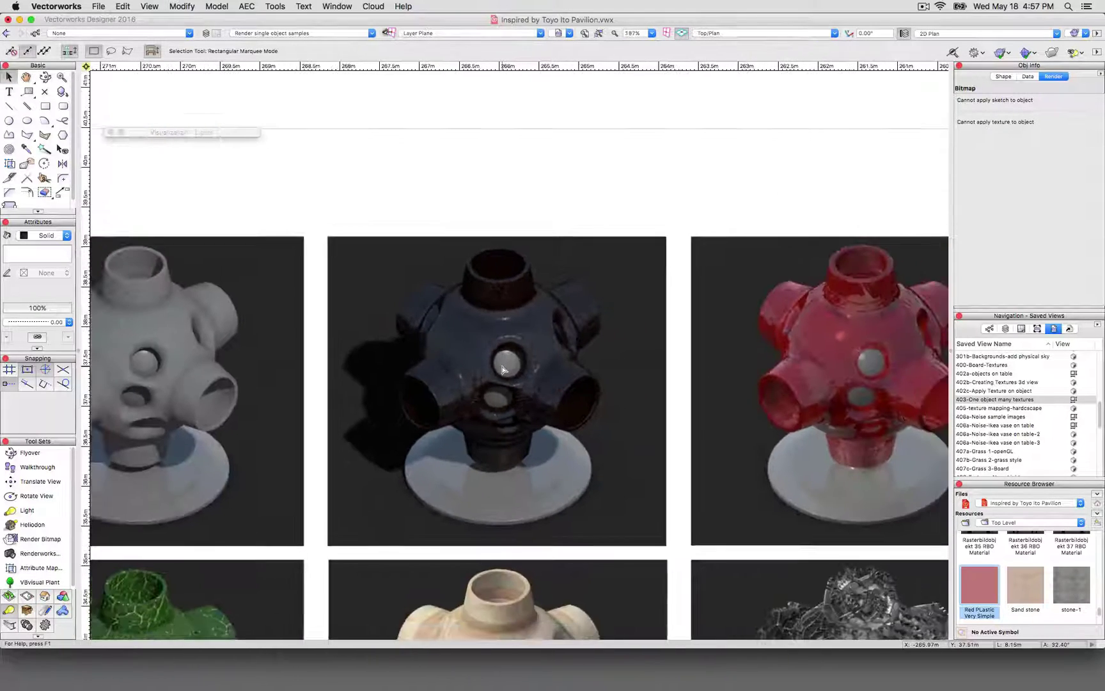
Step: Zoom in close on the glossy red plastic sample
scroll(883, 370, up, 3)
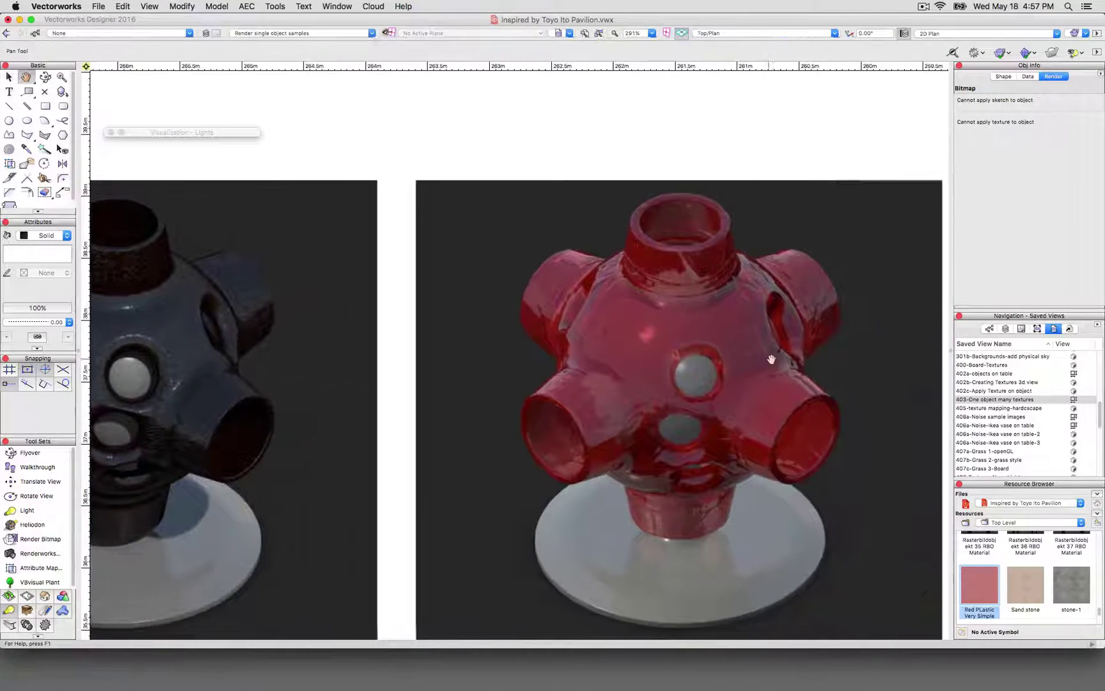
scroll(774, 368, up, 2)
key(x)
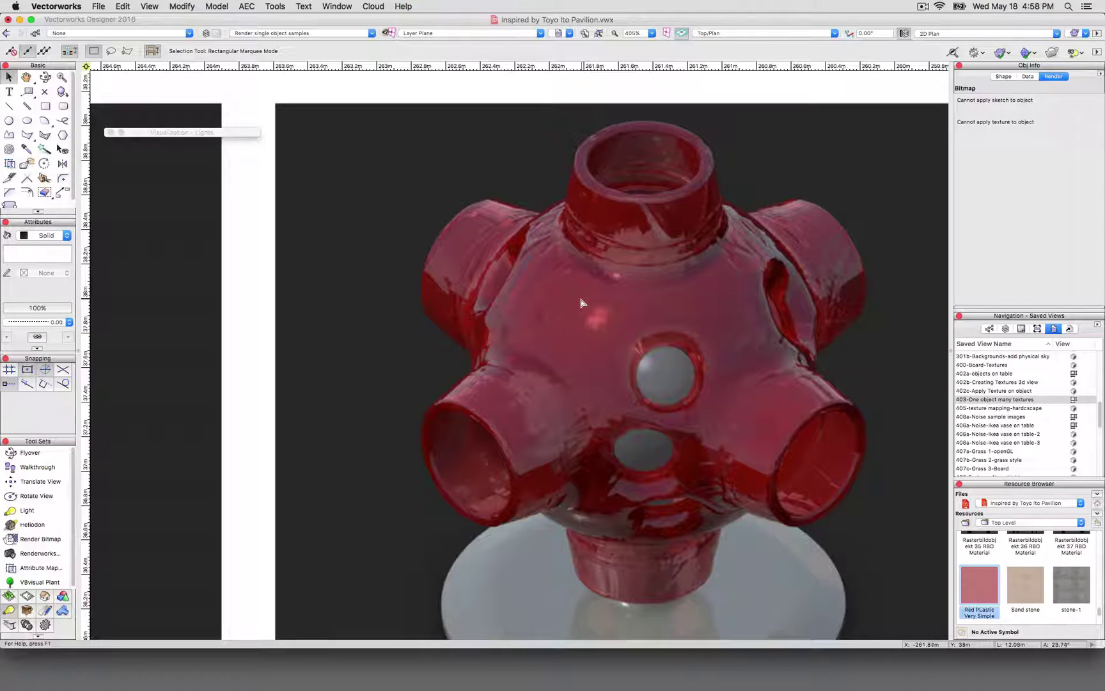
scroll(537, 275, down, 1)
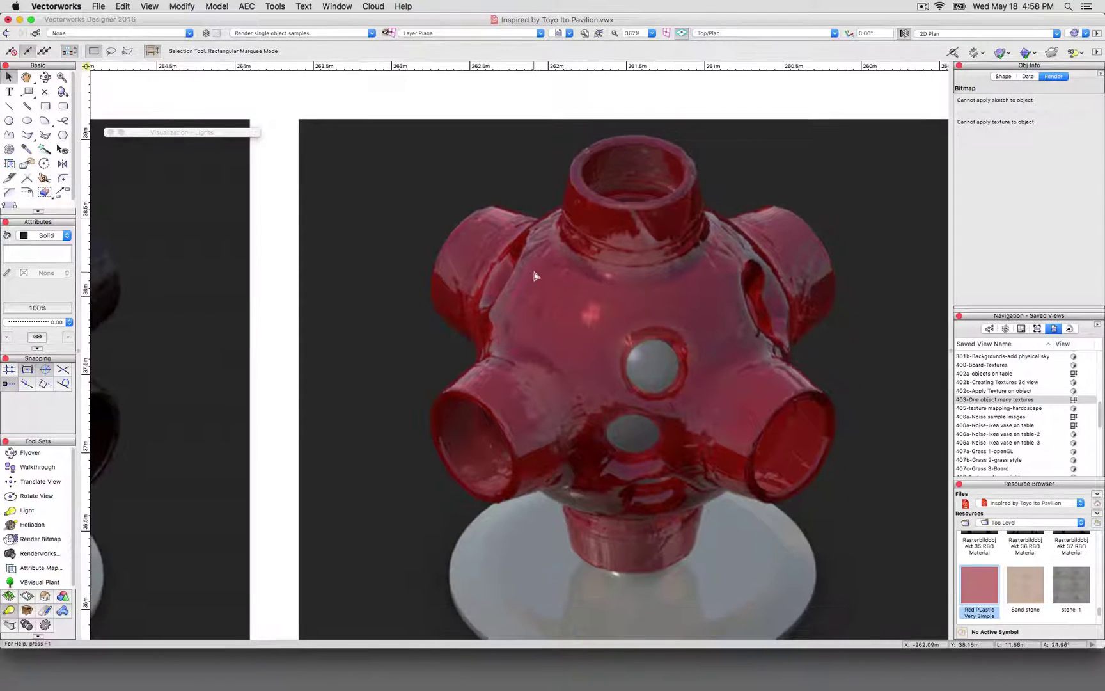
scroll(721, 322, up, 2)
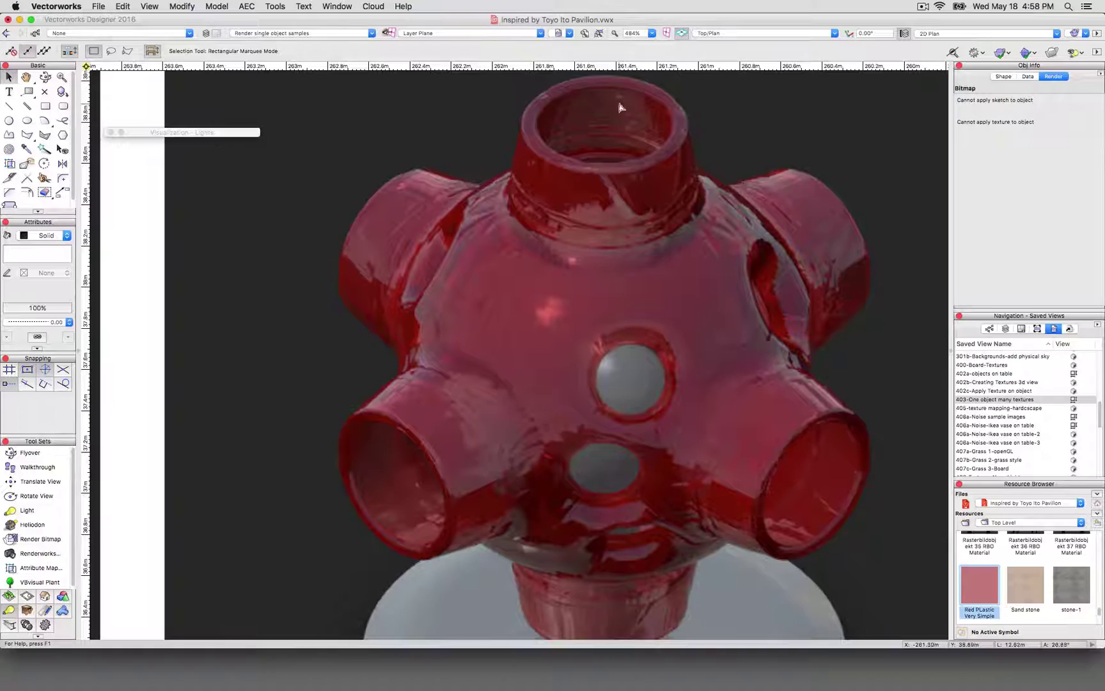
Step: Zoom back out to about 100%, revealing the third row of rusty, lime-green and yellow samples
scroll(683, 134, down, 3)
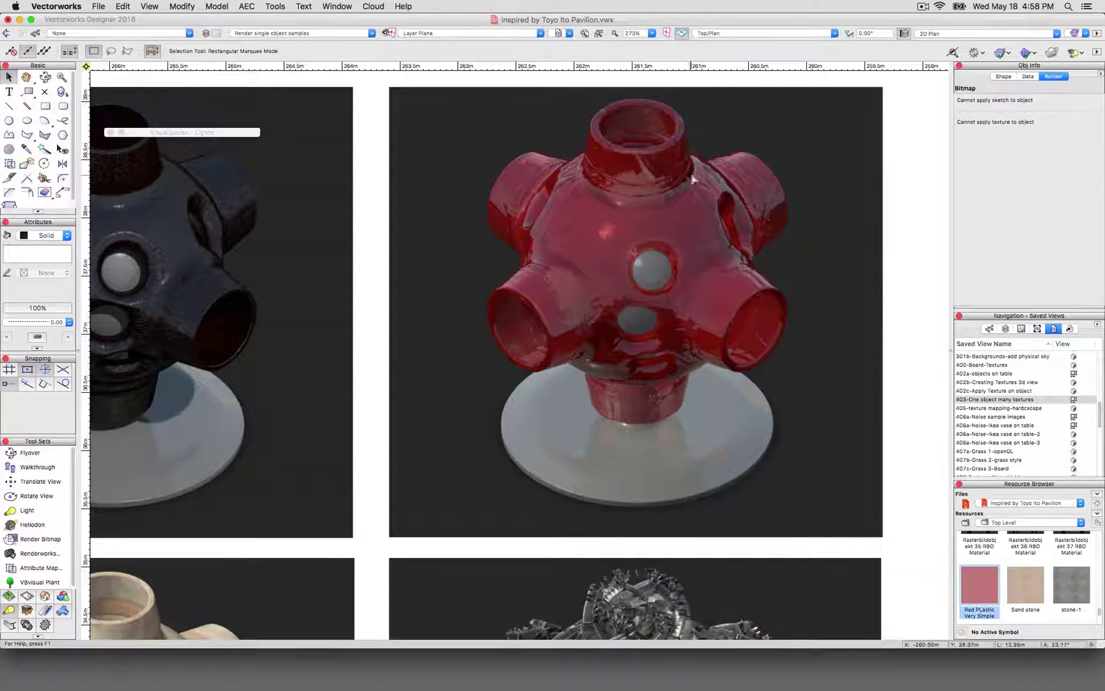
scroll(825, 192, down, 4)
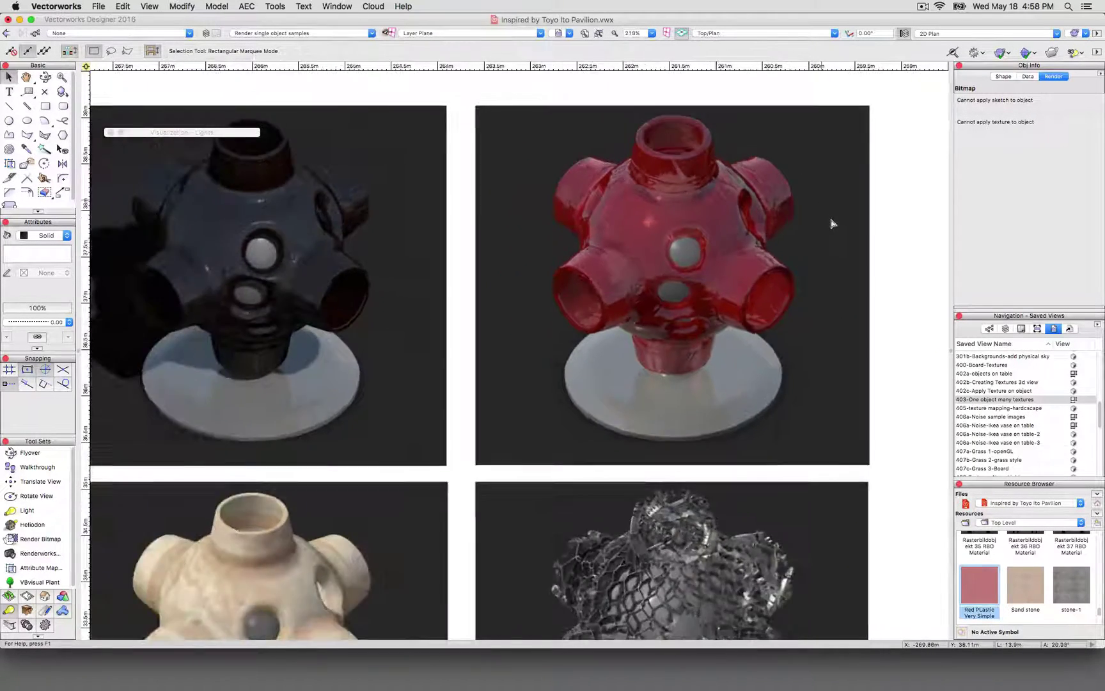
scroll(854, 232, down, 2)
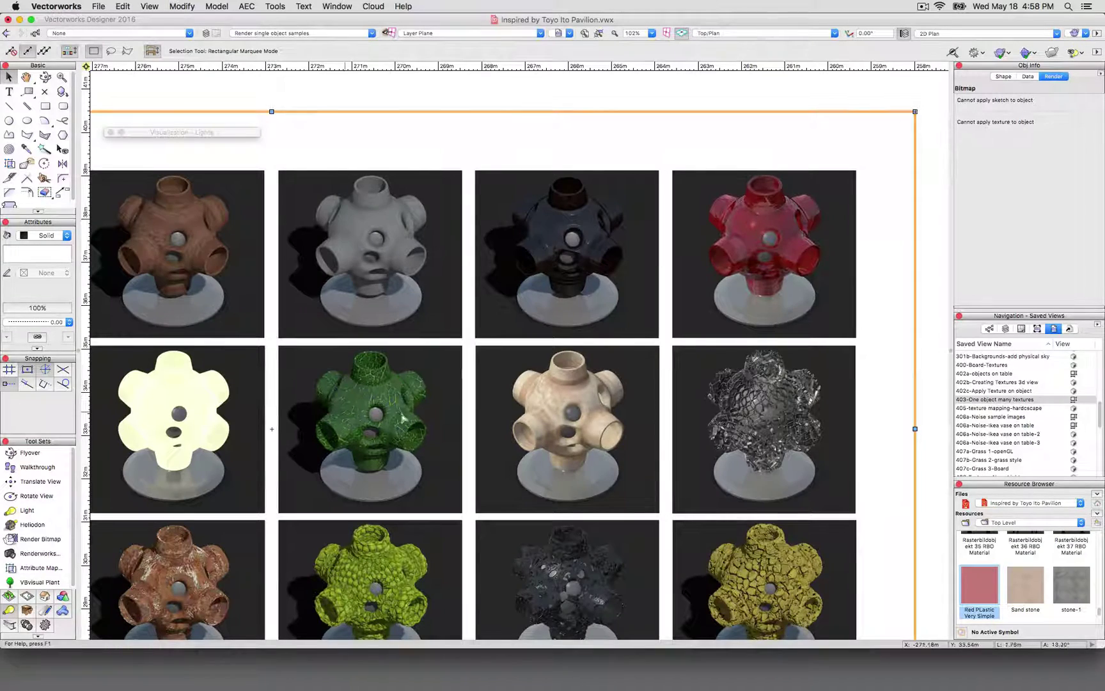
Step: Zoom in on the glowing cream sample and pan right to the green leafy one
scroll(578, 435, down, 3)
scroll(410, 436, up, 7)
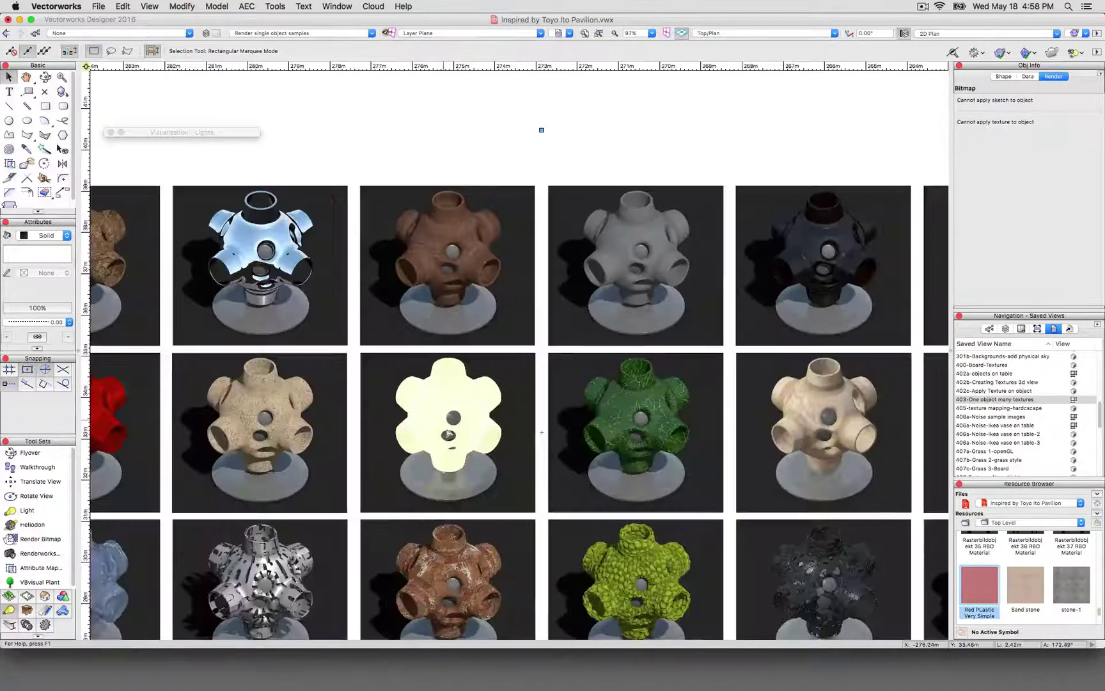
scroll(434, 451, up, 2)
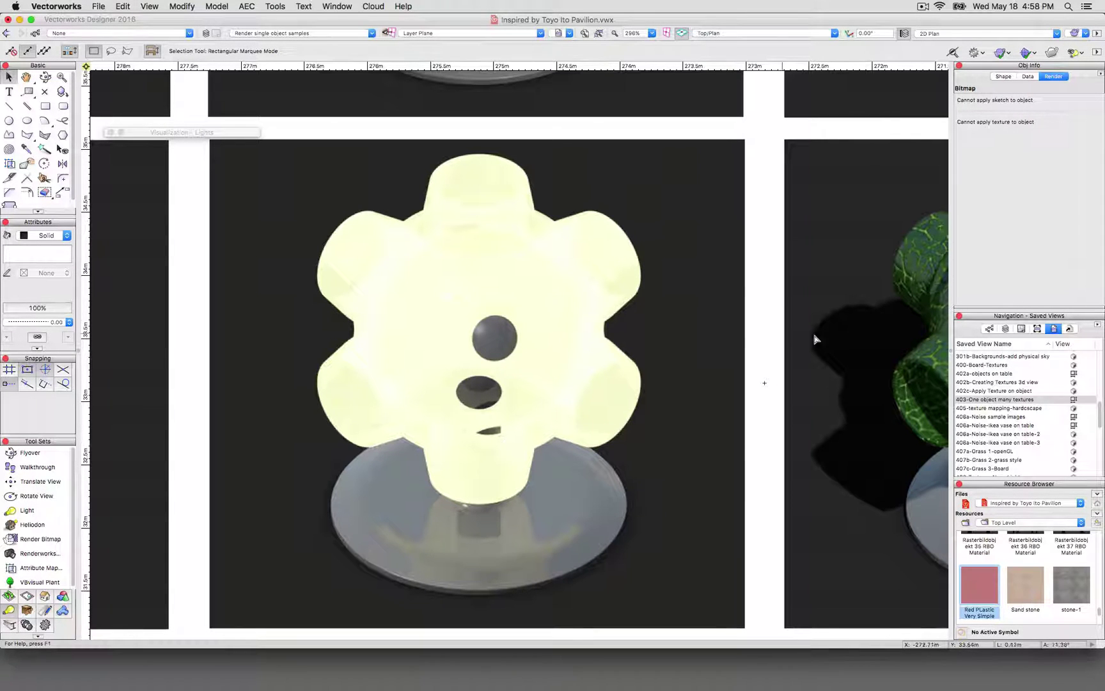
scroll(816, 339, right, 10)
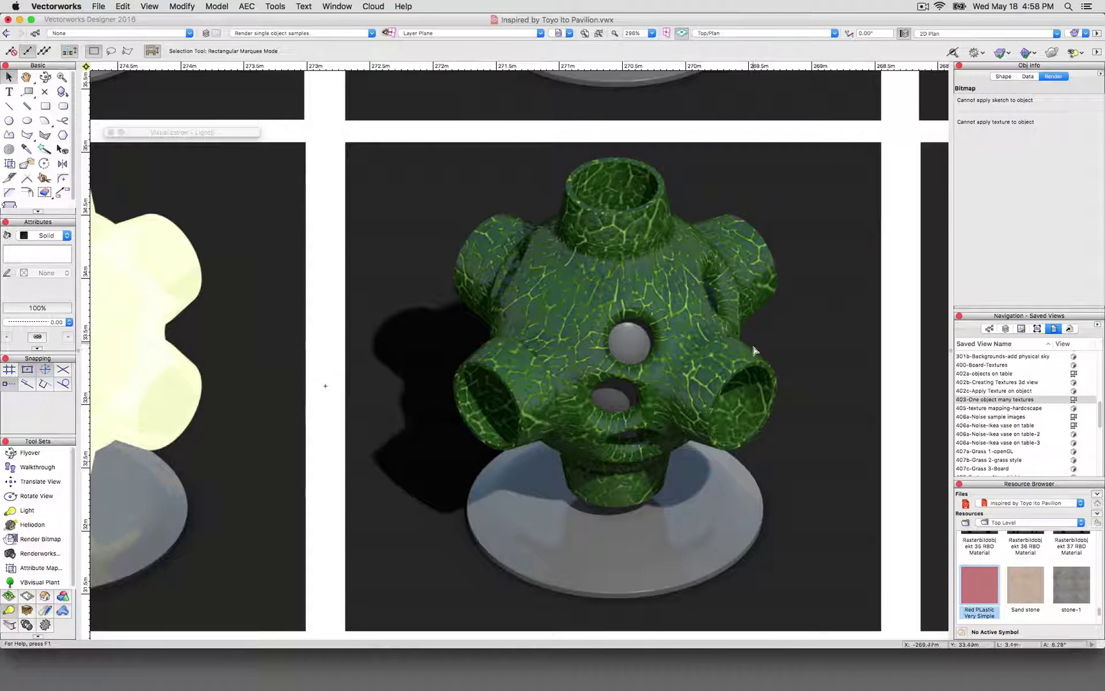
Step: Zoom out to 69% to show all eighteen samples in the 6-by-3 grid
scroll(793, 417, down, 1)
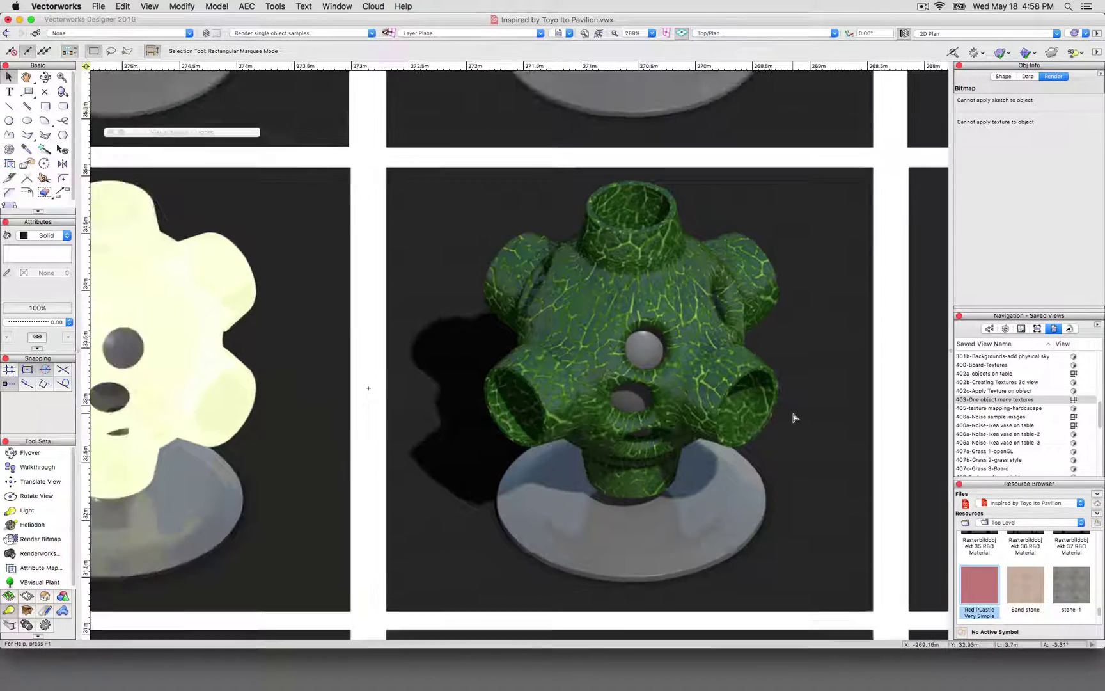
scroll(793, 417, down, 8)
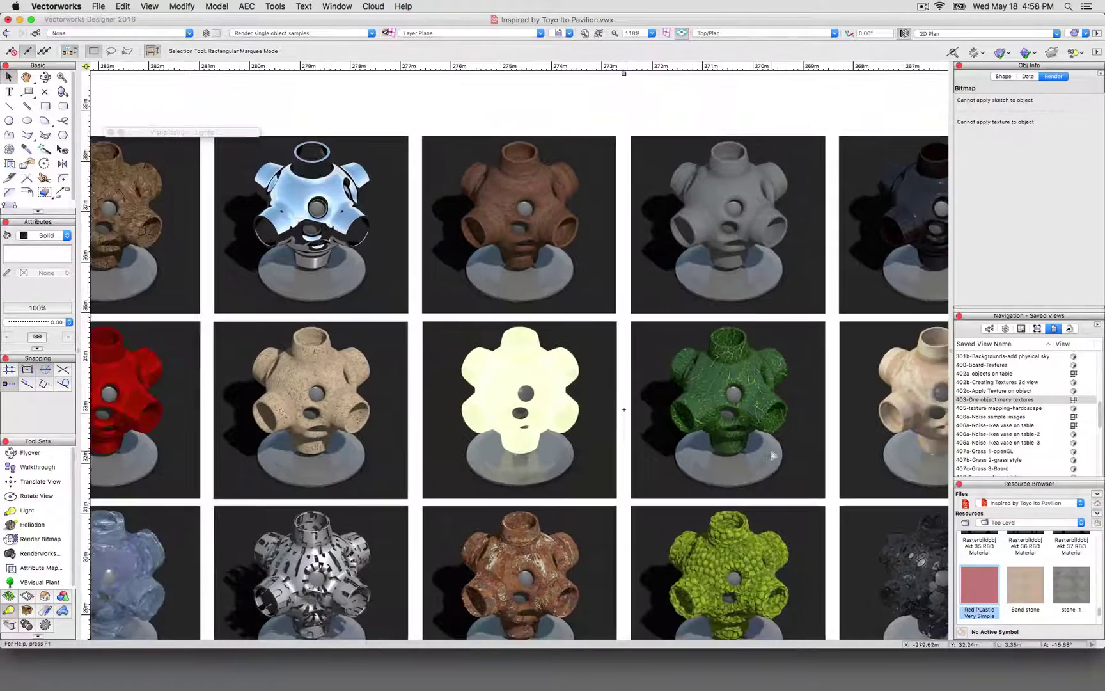
scroll(630, 190, down, 5)
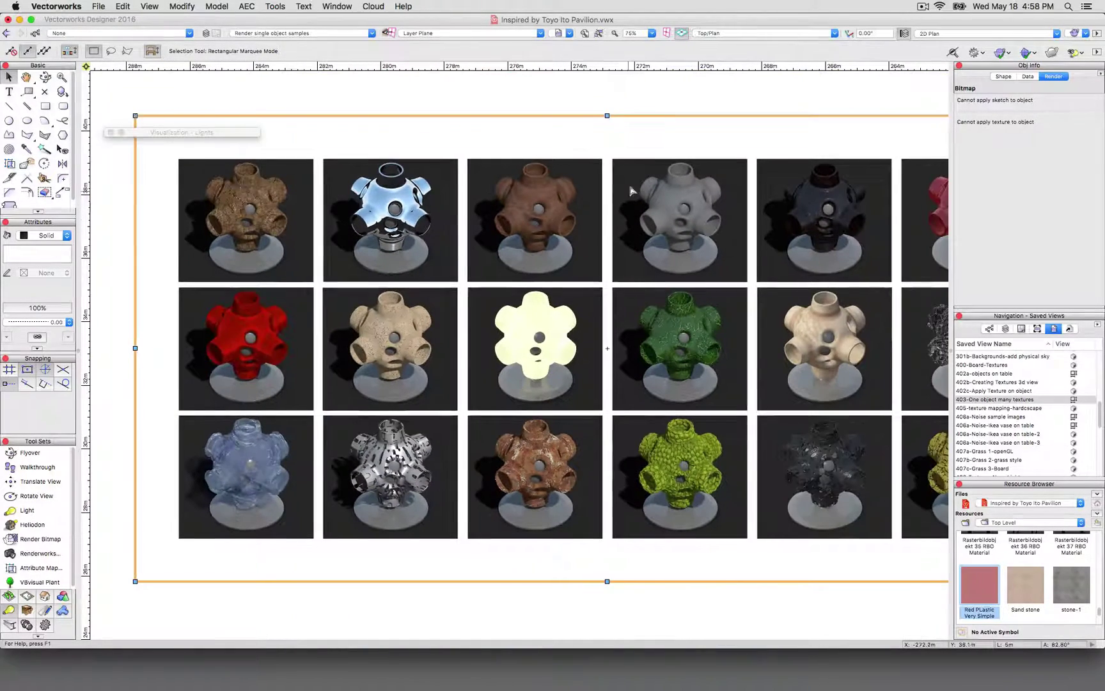
scroll(630, 190, right, 3)
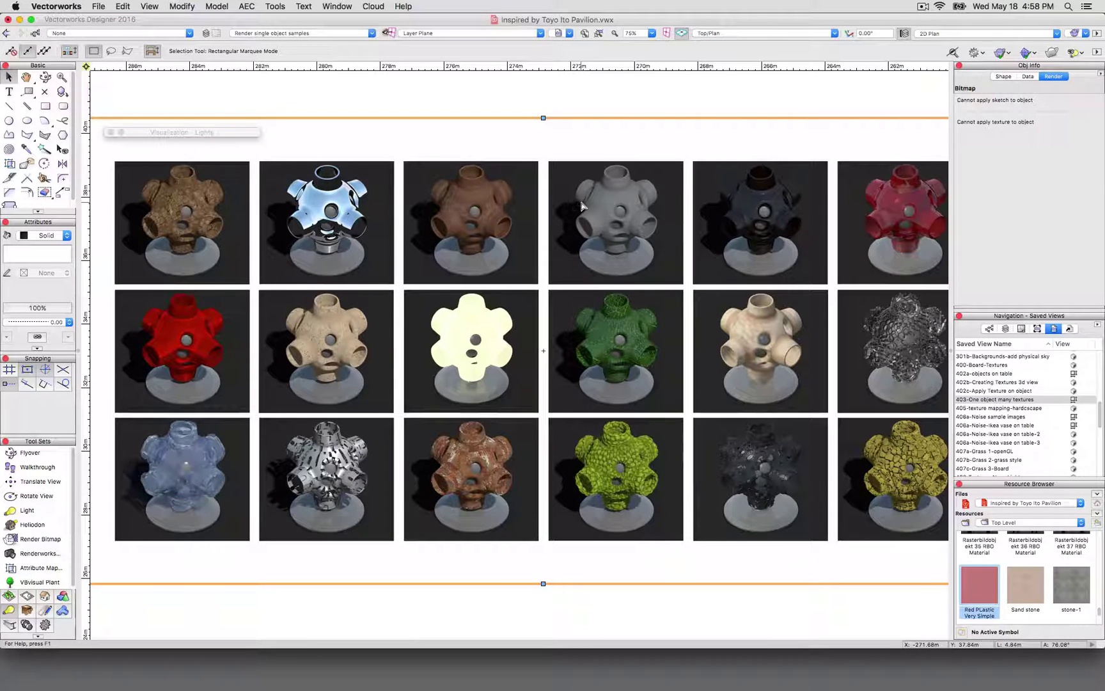
scroll(364, 305, down, 1)
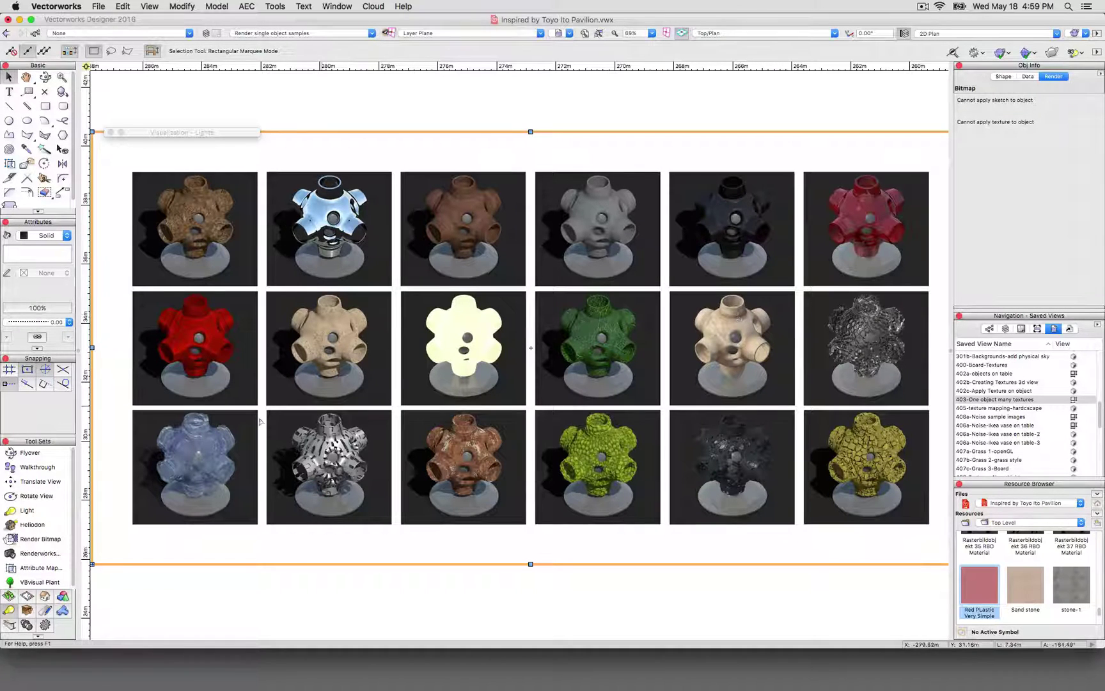
Step: Zoom to about 440% on the lower-left blue glass sample, then out to roughly 200%
scroll(144, 479, up, 5)
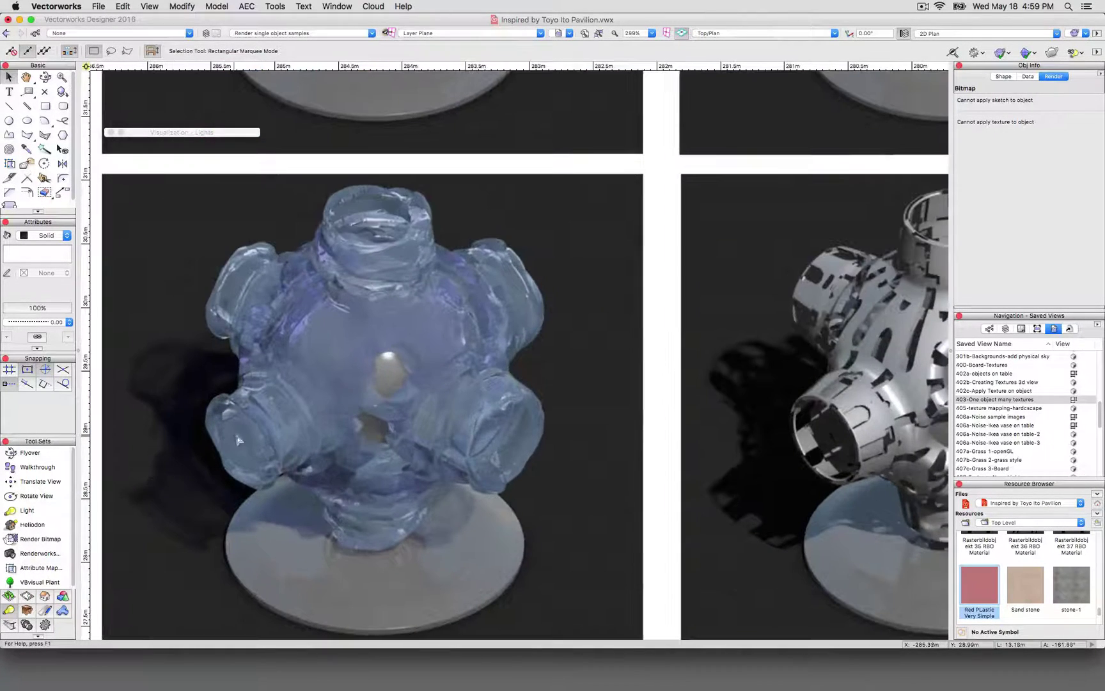
scroll(236, 440, left, 5)
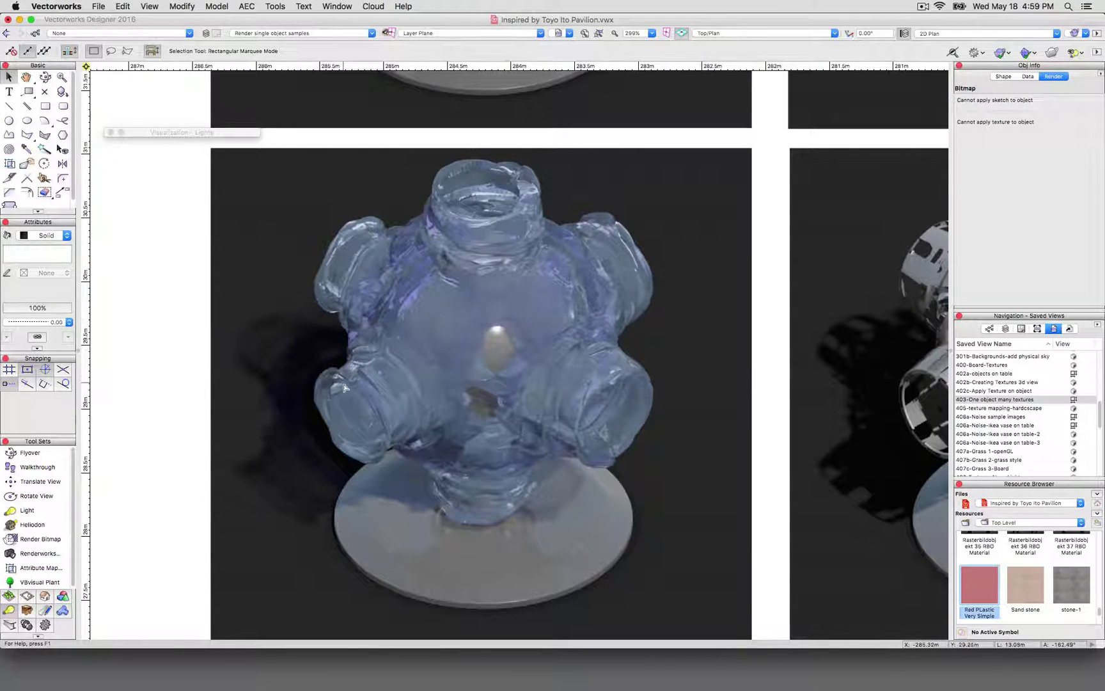
scroll(344, 387, up, 2)
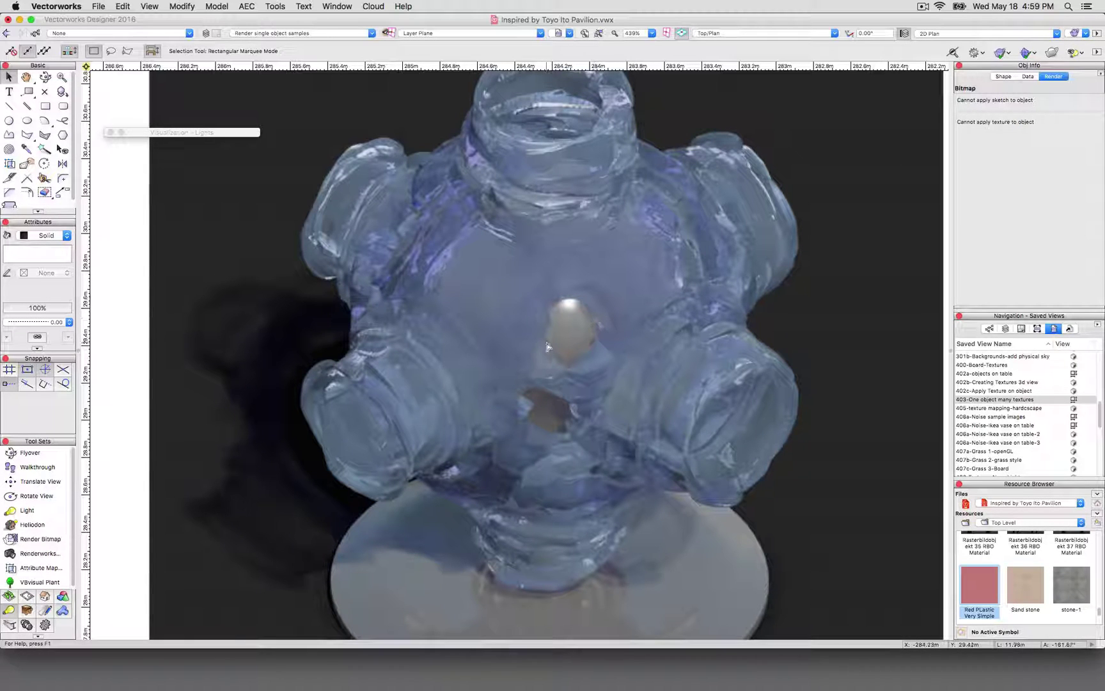
scroll(434, 442, down, 1)
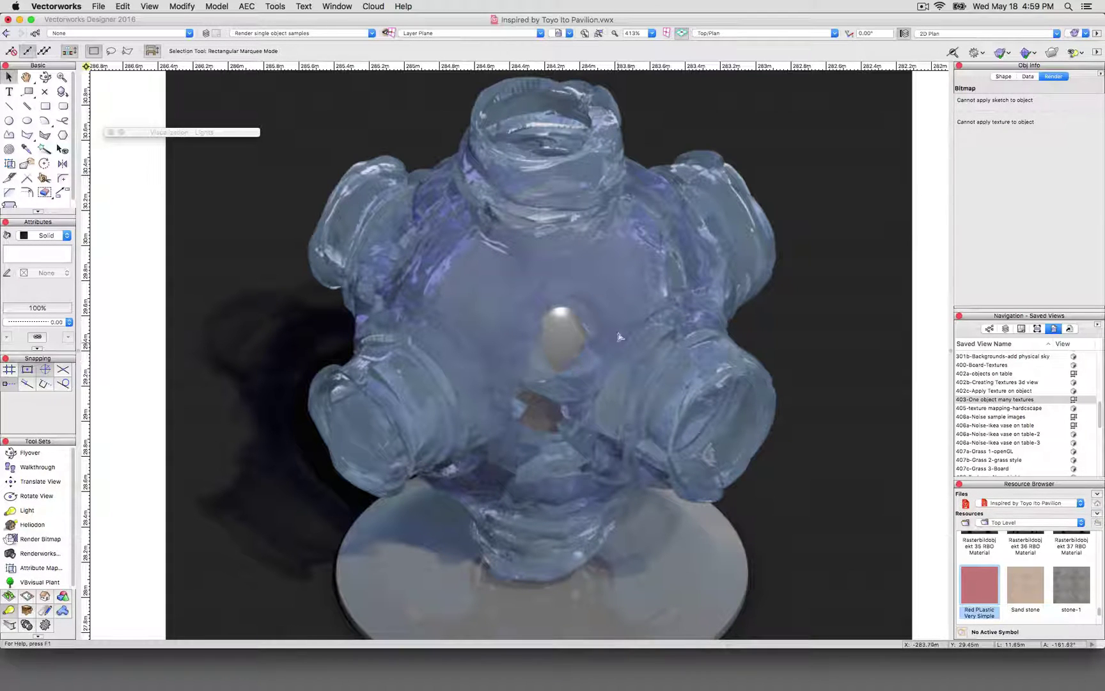
scroll(299, 388, down, 5)
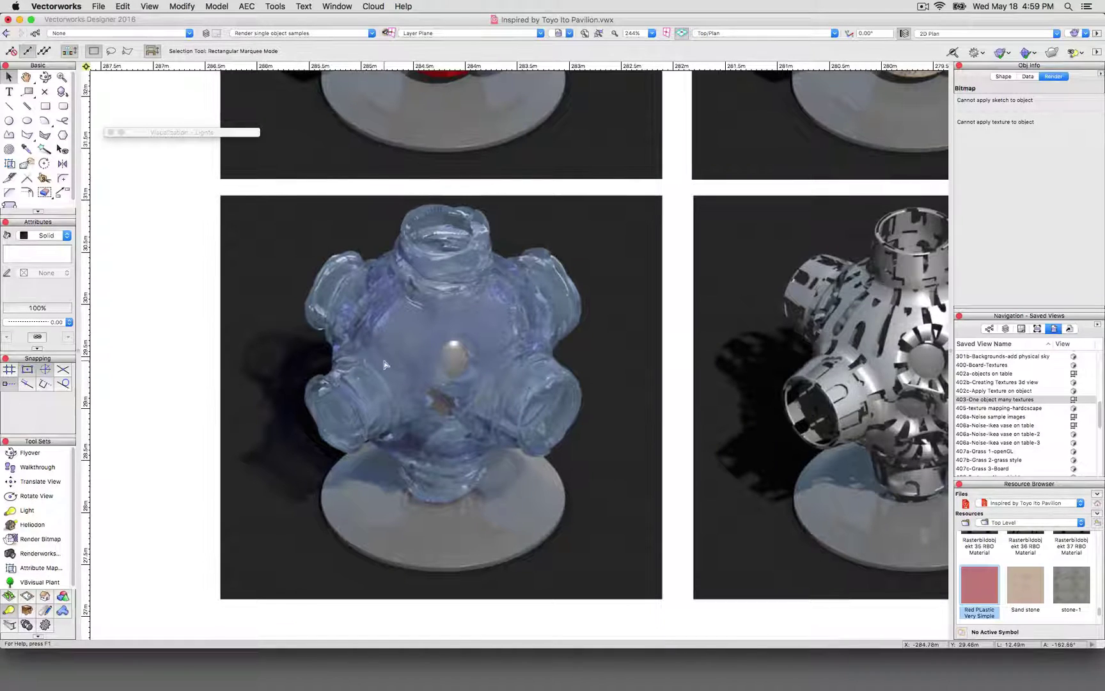
Step: Zoom out from 363% to about 61% to show the full three-row render grid
scroll(339, 447, down, 2)
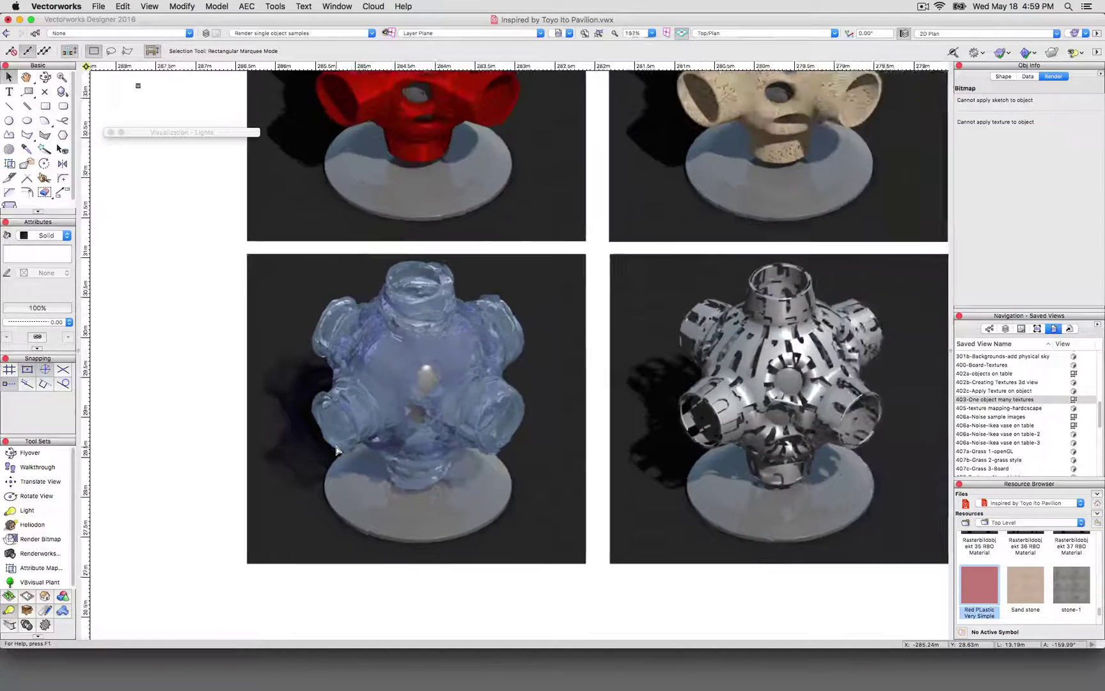
scroll(358, 453, down, 2)
scroll(804, 420, up, 8)
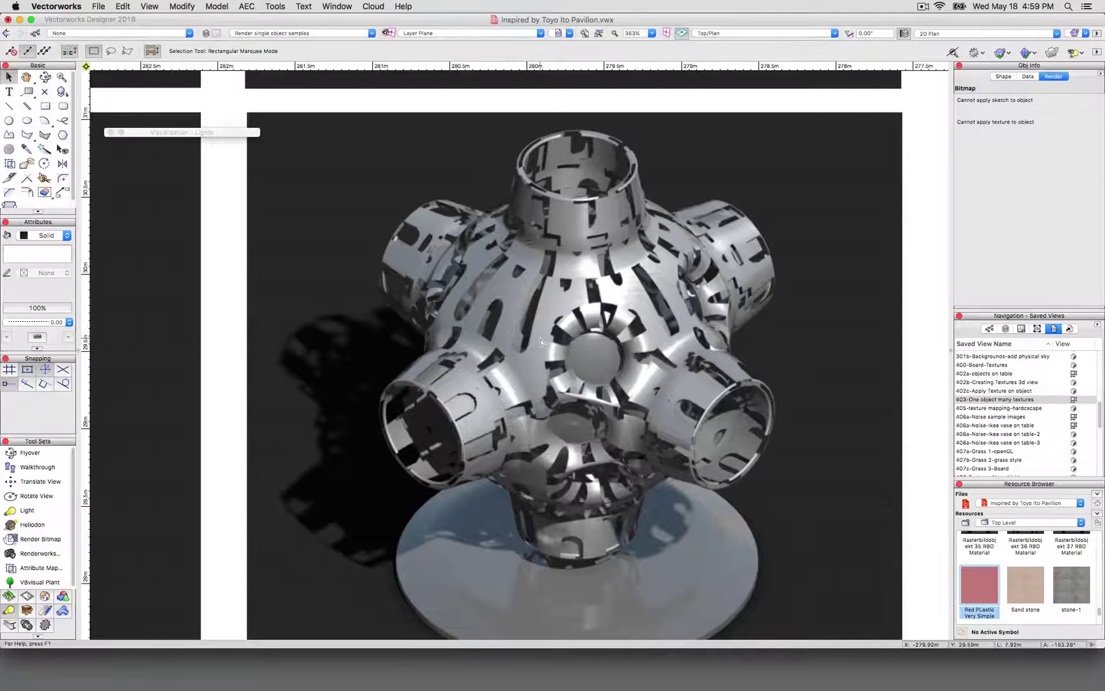
scroll(447, 368, down, 4)
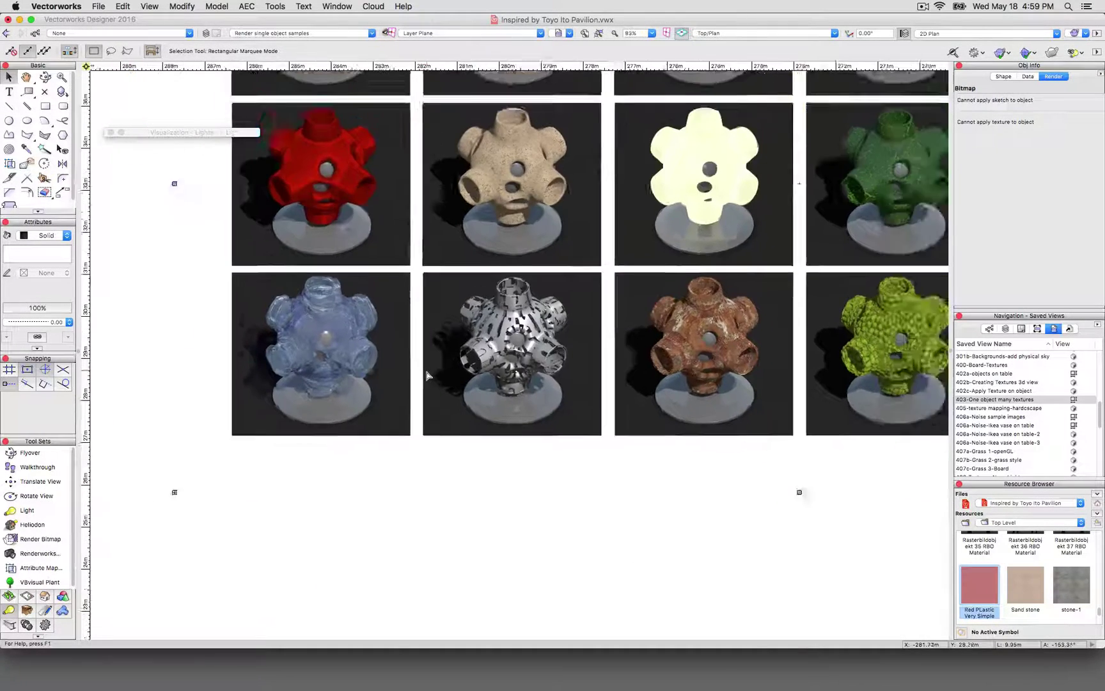
scroll(428, 375, down, 2)
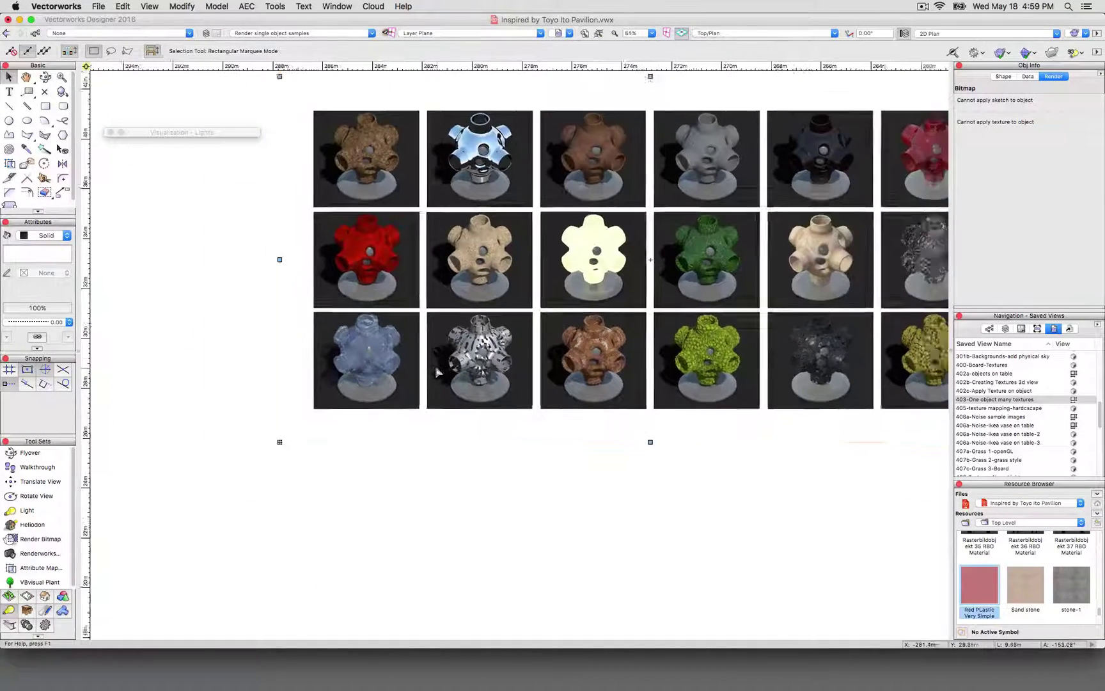
Step: Zoom in to about 375% on the crystal render at the right of the grid
scroll(911, 229, up, 4)
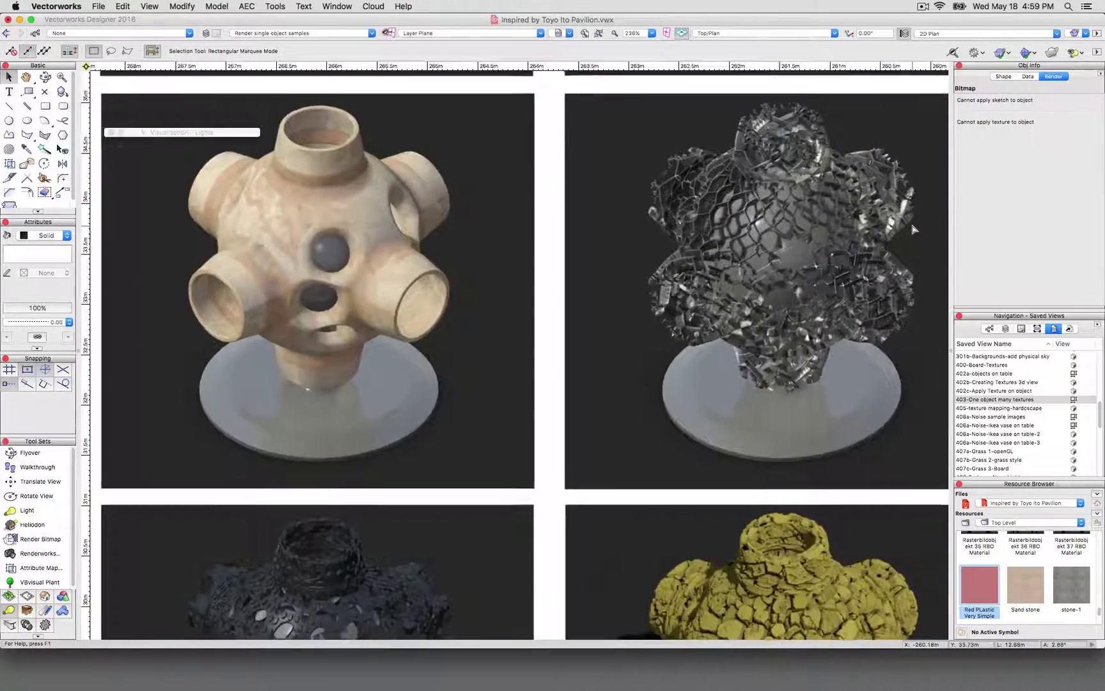
scroll(895, 243, up, 2)
scroll(806, 287, down, 2)
scroll(741, 329, up, 4)
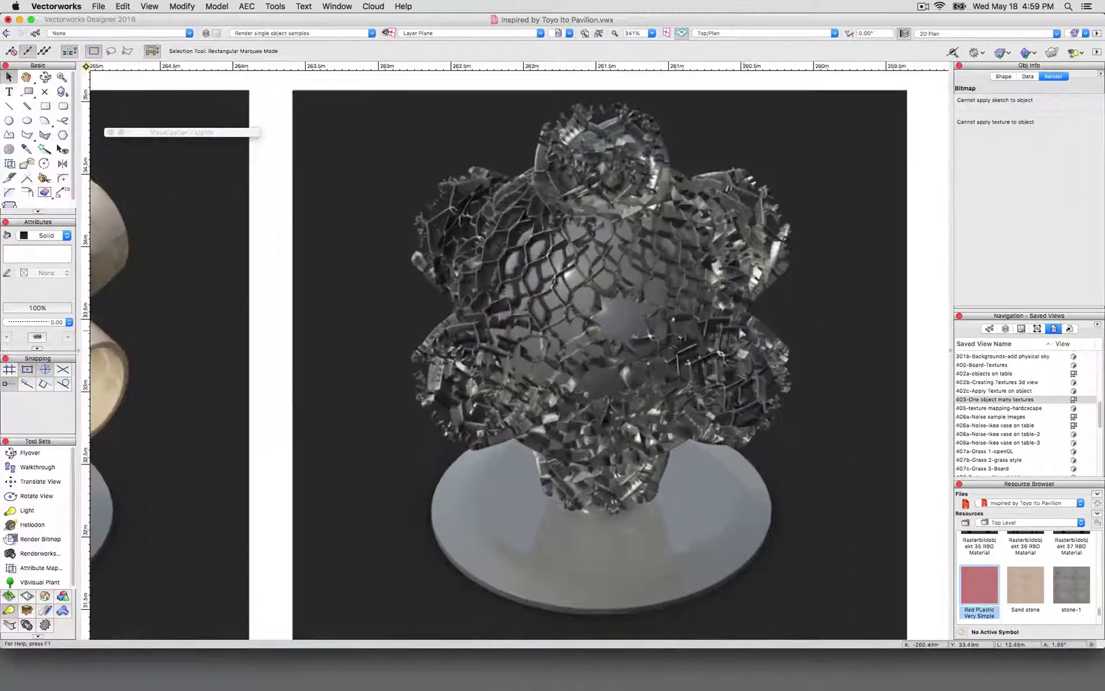
scroll(641, 288, up, 1)
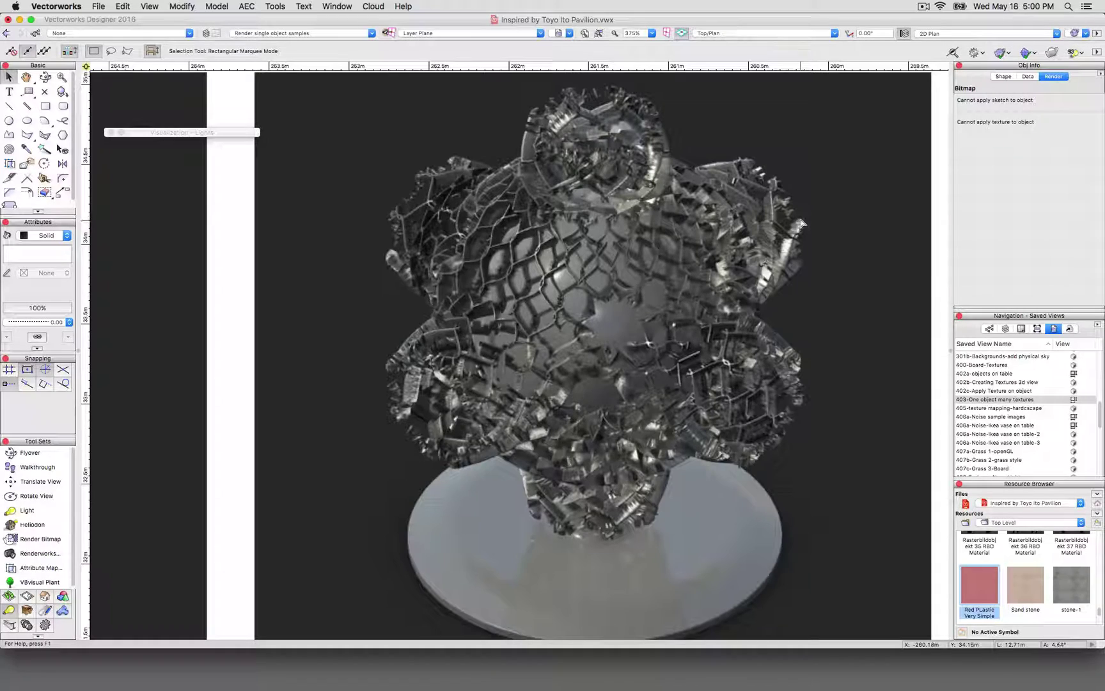
Step: Zoom to 541% on the centred yellow mud vase, then back out to about 95%
scroll(842, 201, down, 5)
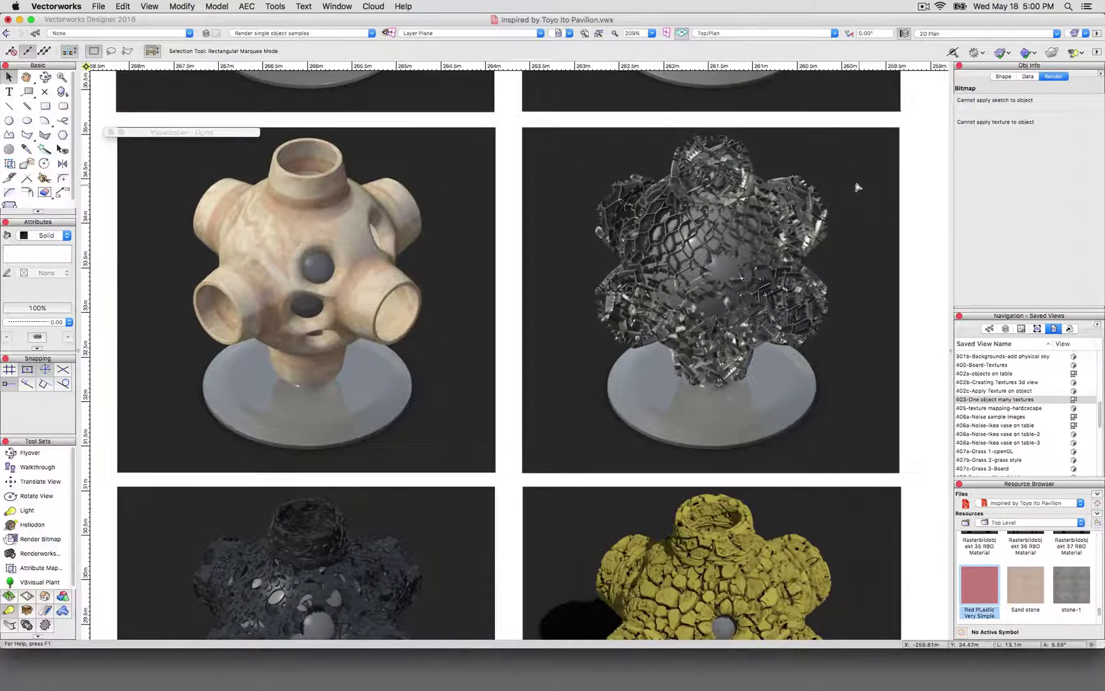
scroll(733, 146, down, 1)
scroll(779, 529, up, 5)
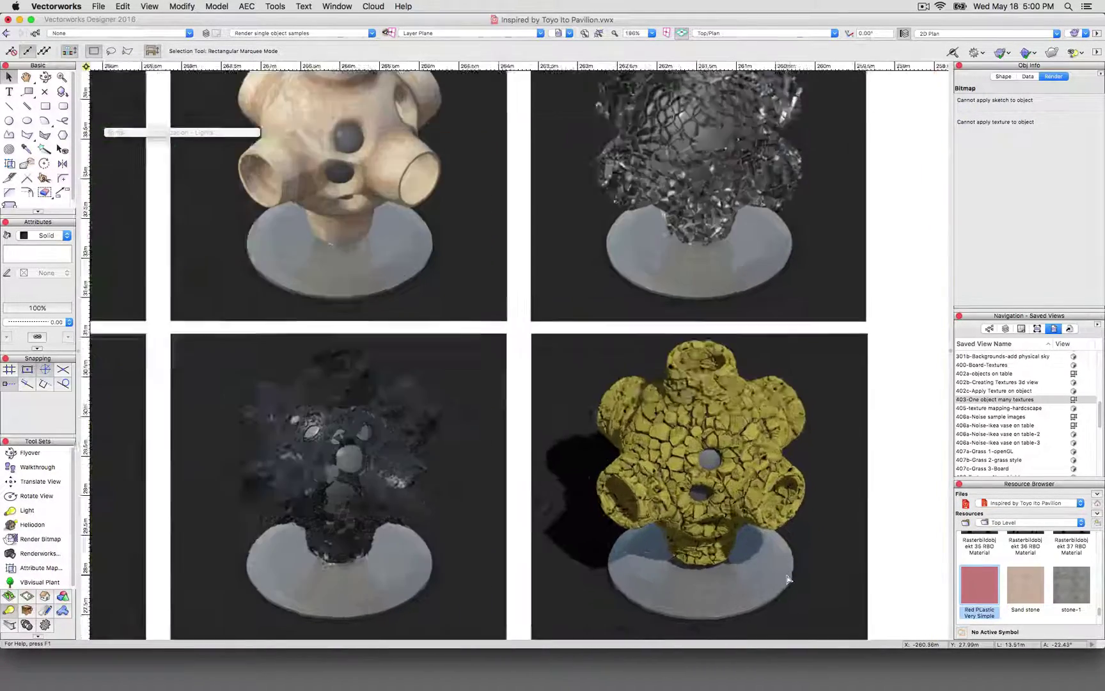
scroll(780, 372, up, 2)
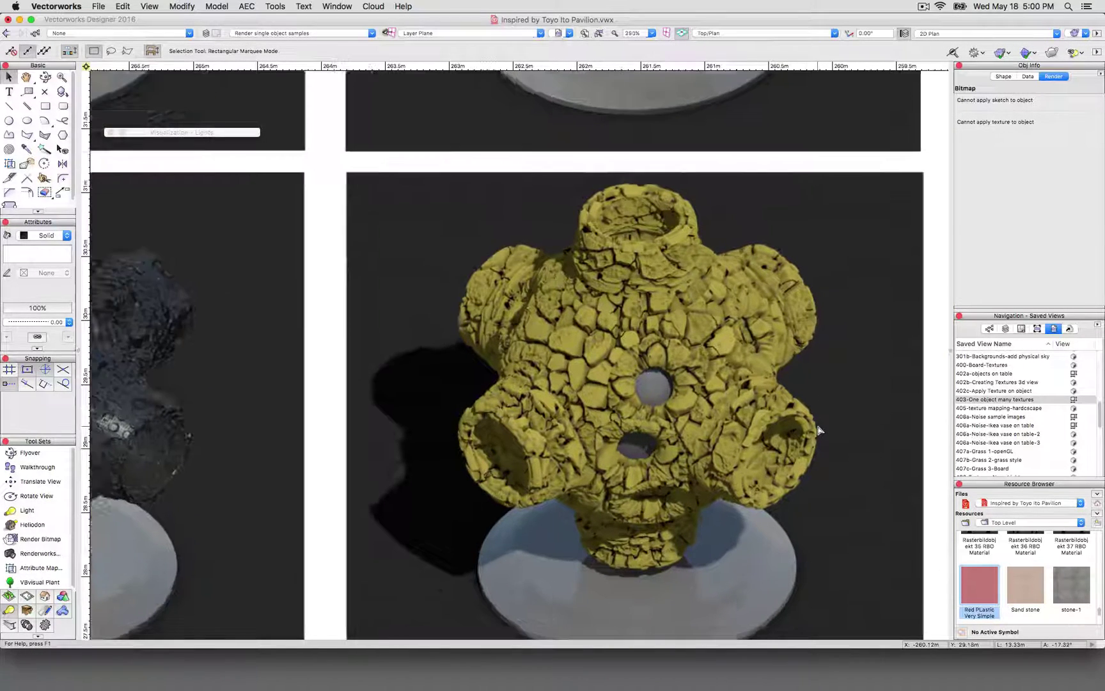
middle_drag(826, 377, 792, 360)
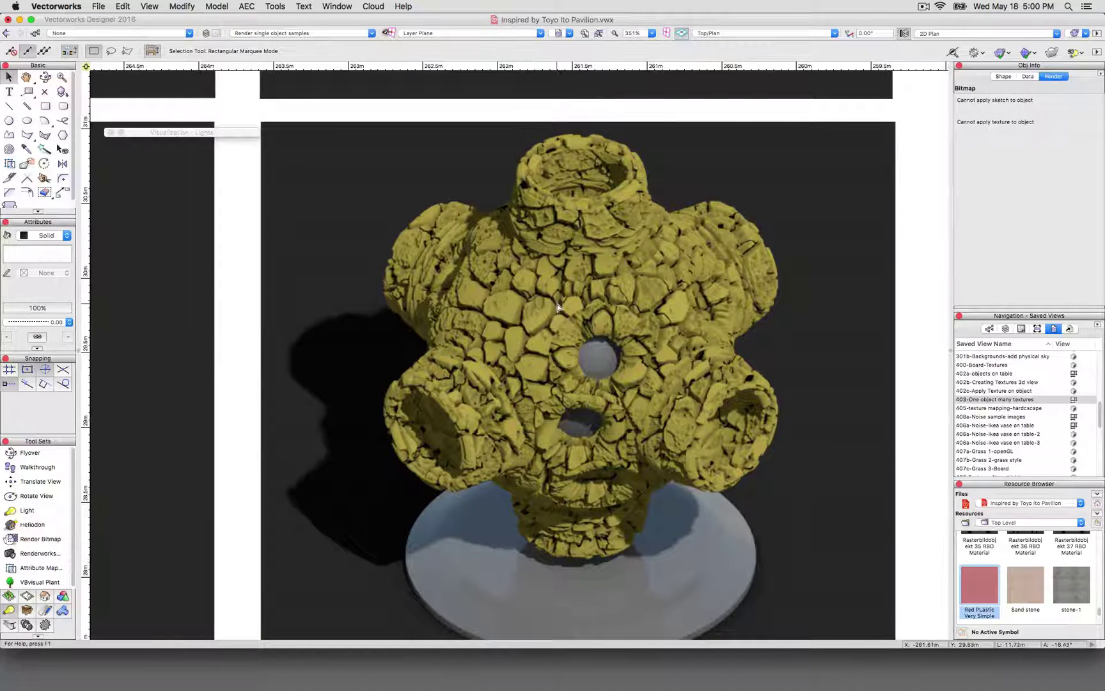
scroll(723, 402, up, 3)
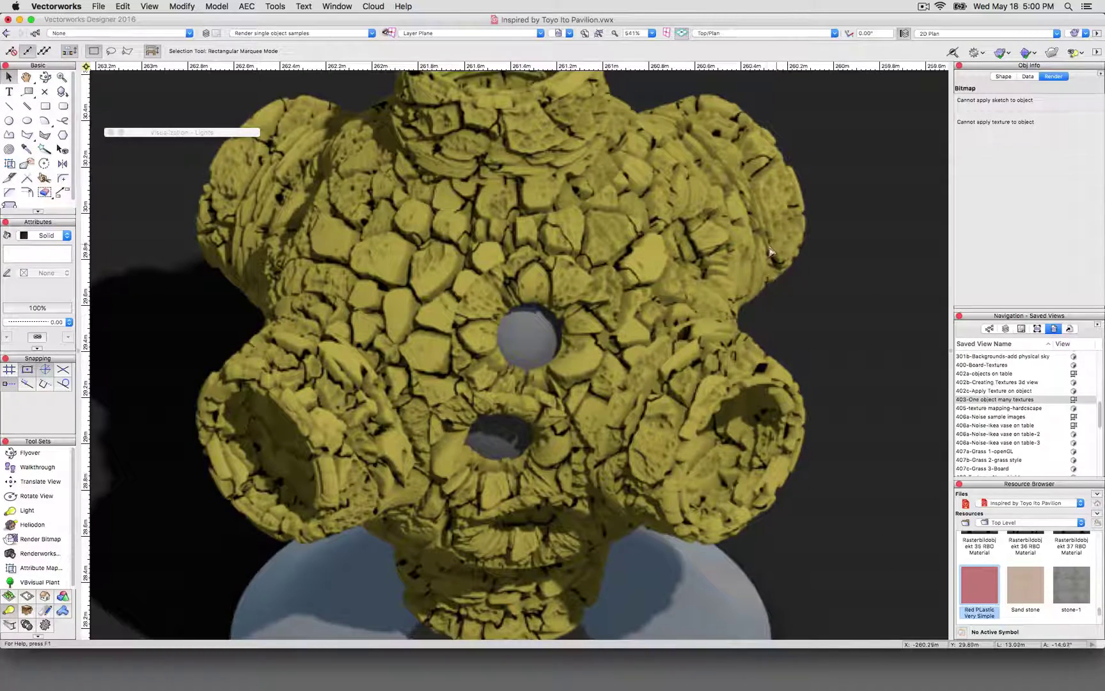
scroll(866, 353, down, 8)
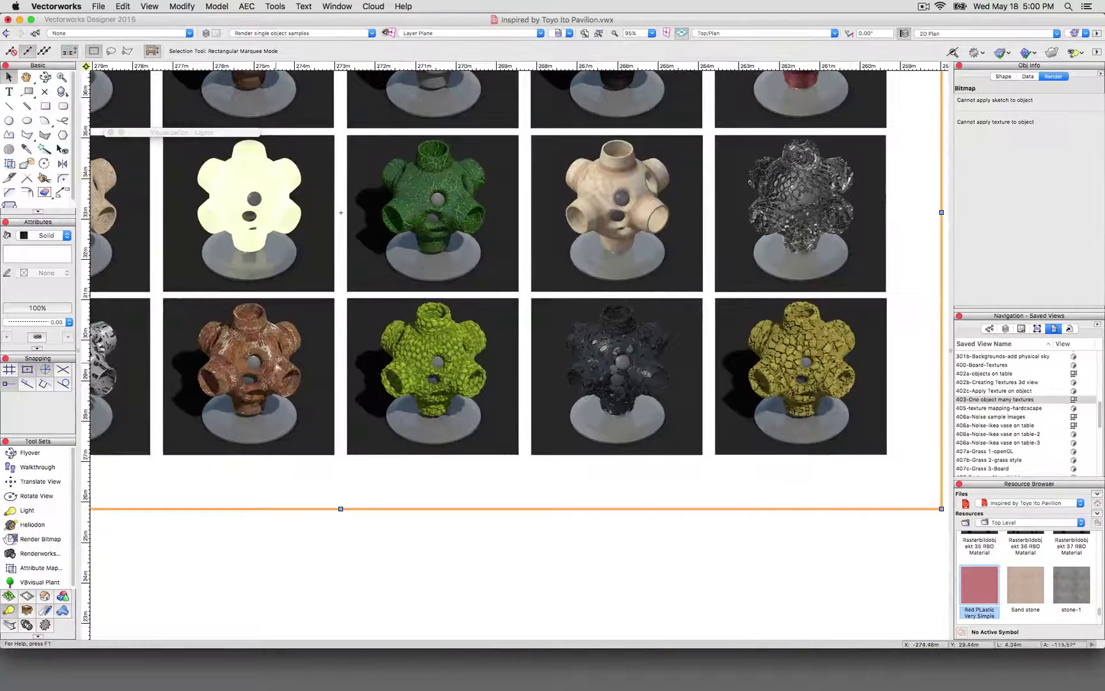
Step: Zoom in on the rust vase, then the green plant vase, then out to about 149%
scroll(212, 356, up, 6)
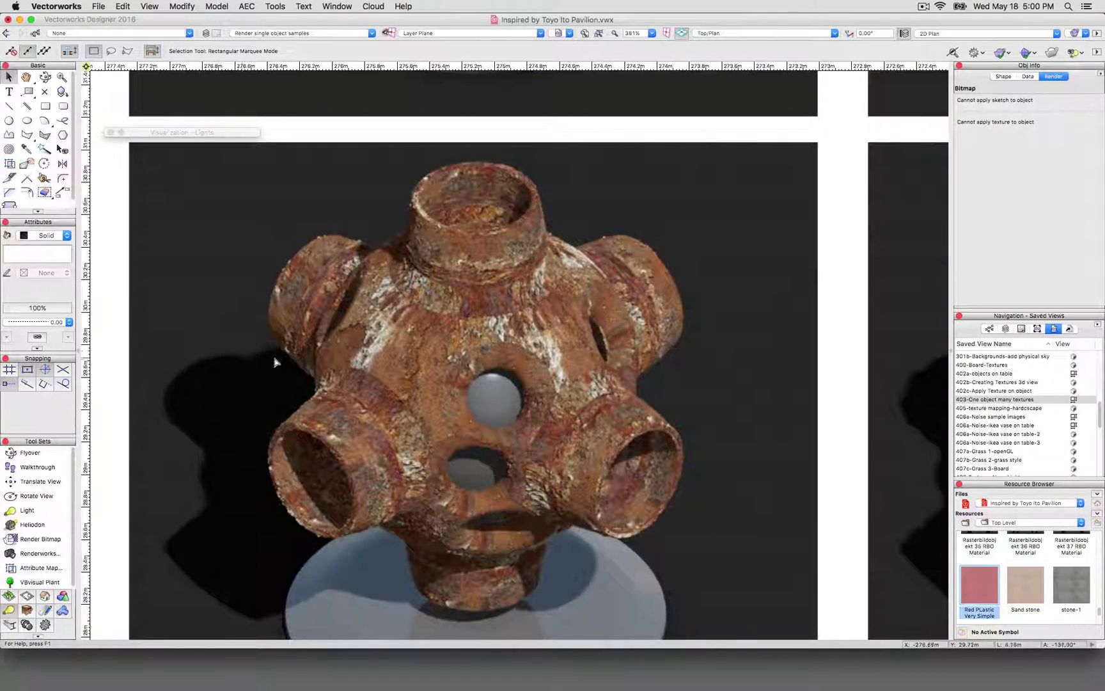
scroll(472, 374, left, 3)
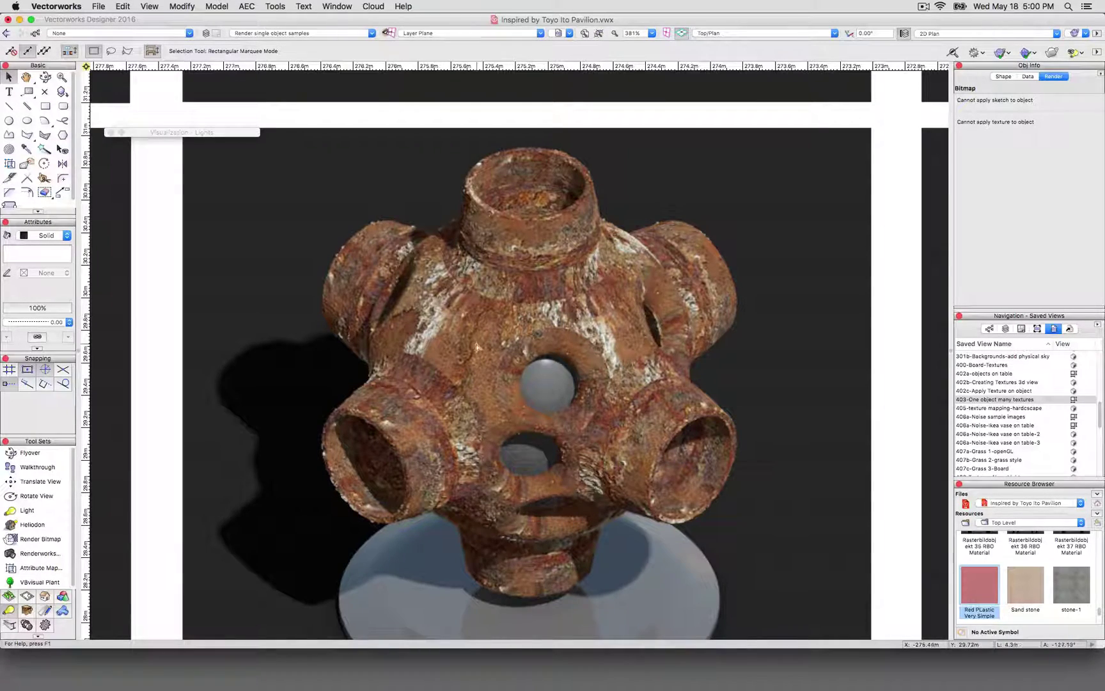
scroll(639, 328, down, 5)
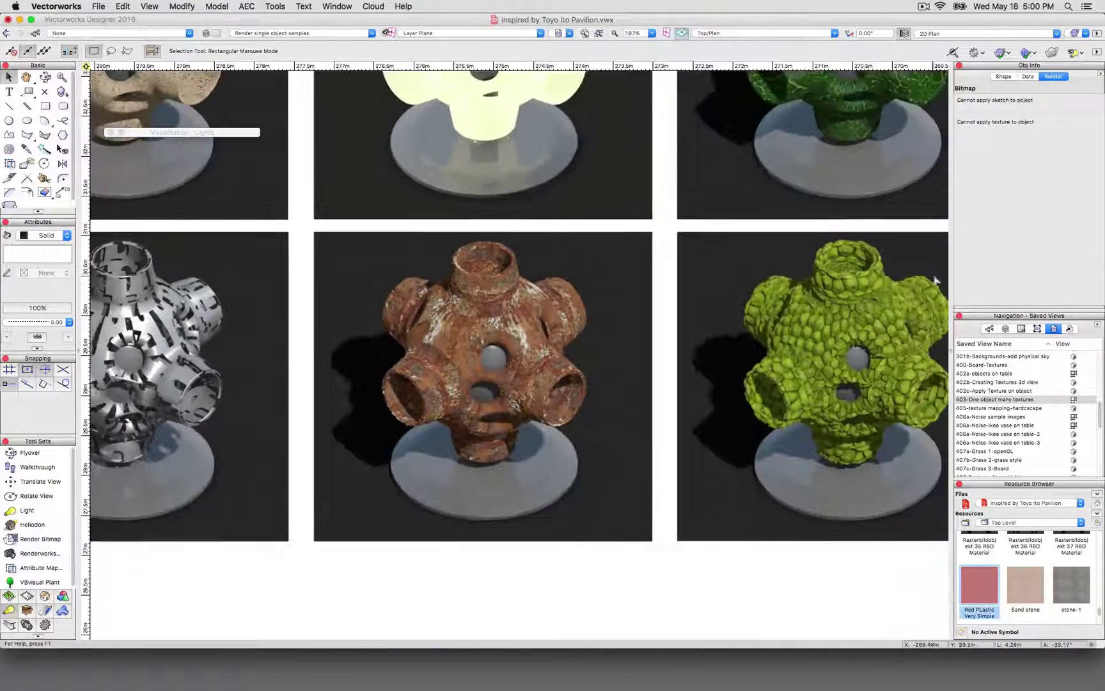
scroll(935, 281, up, 5)
scroll(708, 369, down, 4)
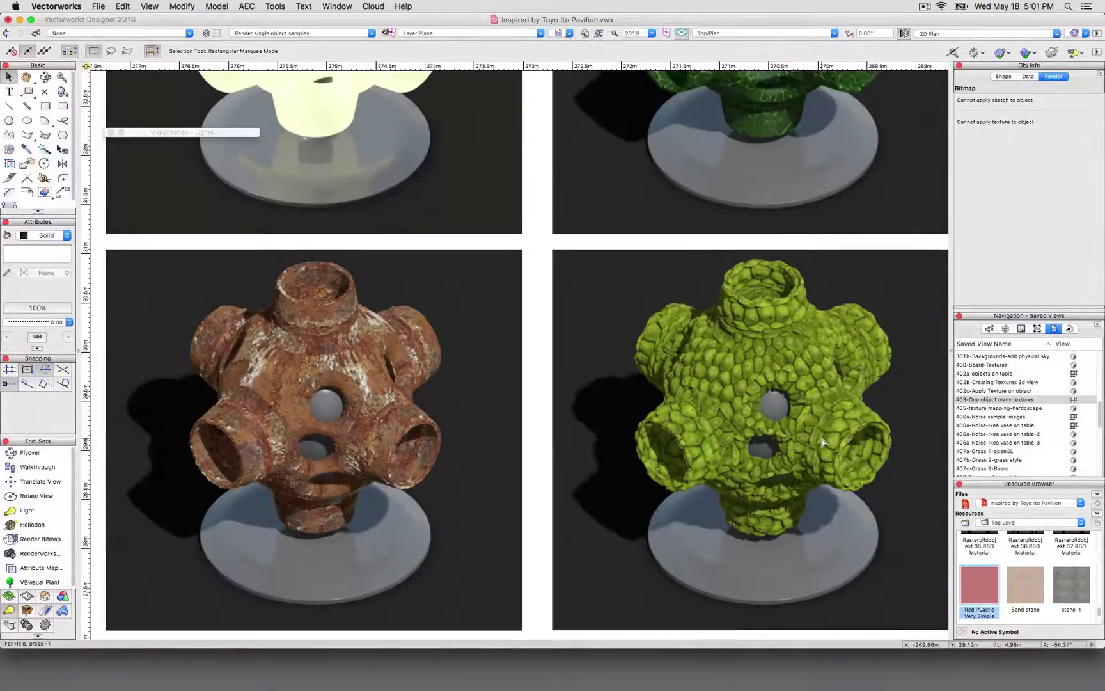
scroll(812, 453, down, 3)
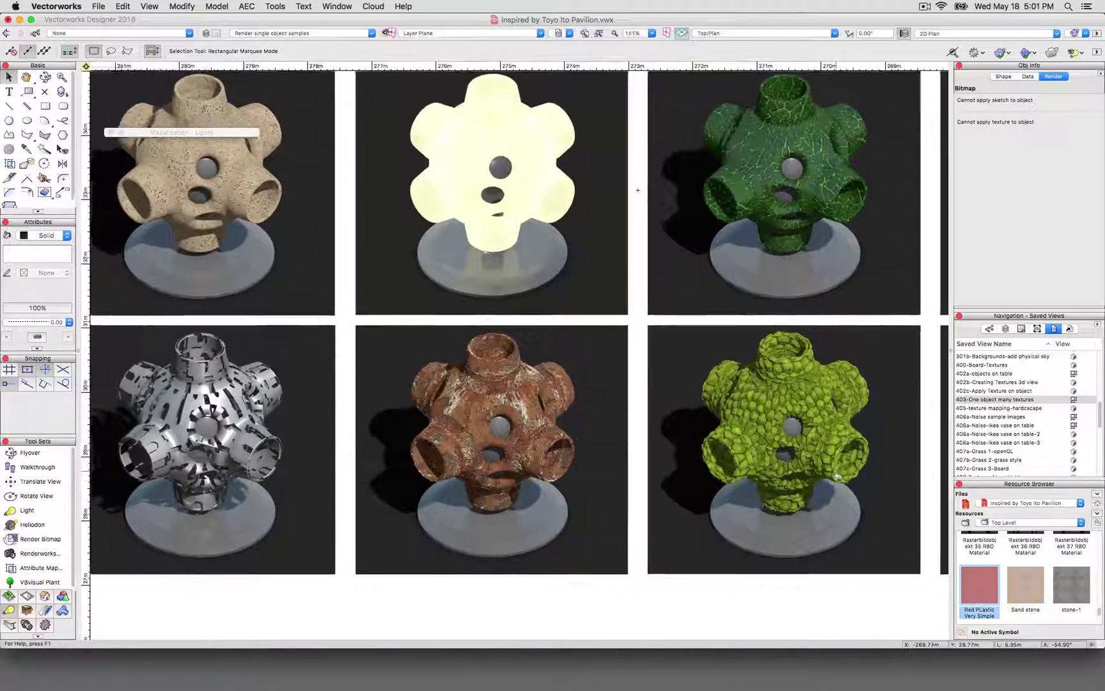
scroll(850, 480, up, 2)
Step: Zoom the drawing out to 65% so all 18 renders show in three rows
scroll(970, 424, up, 4)
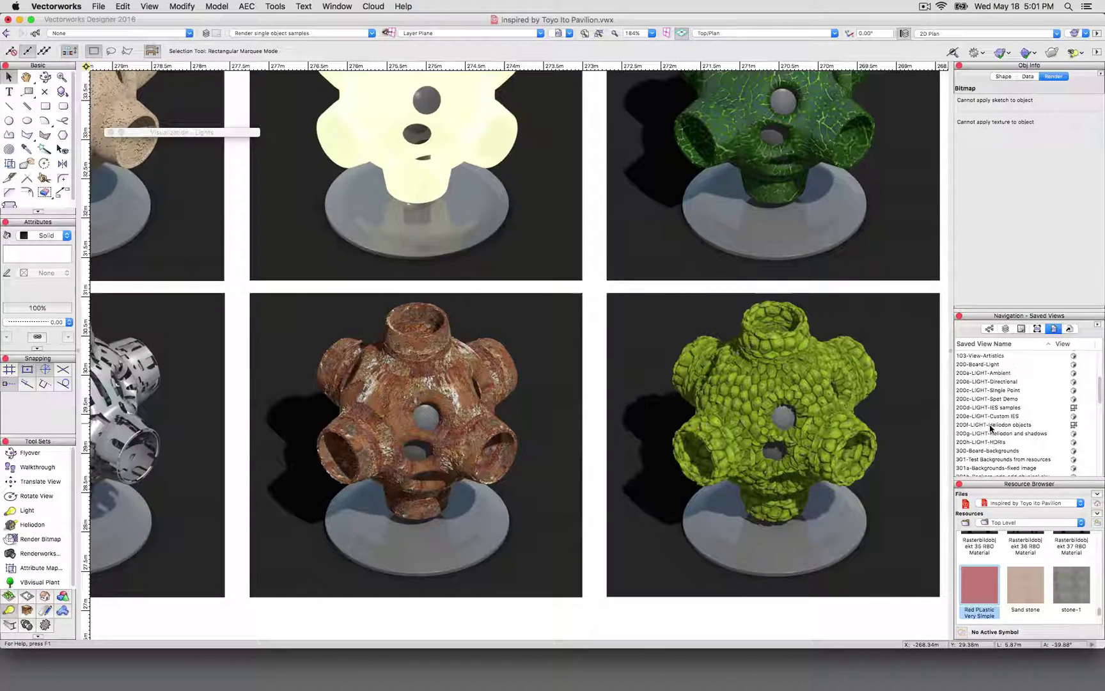
scroll(1023, 428, down, 5)
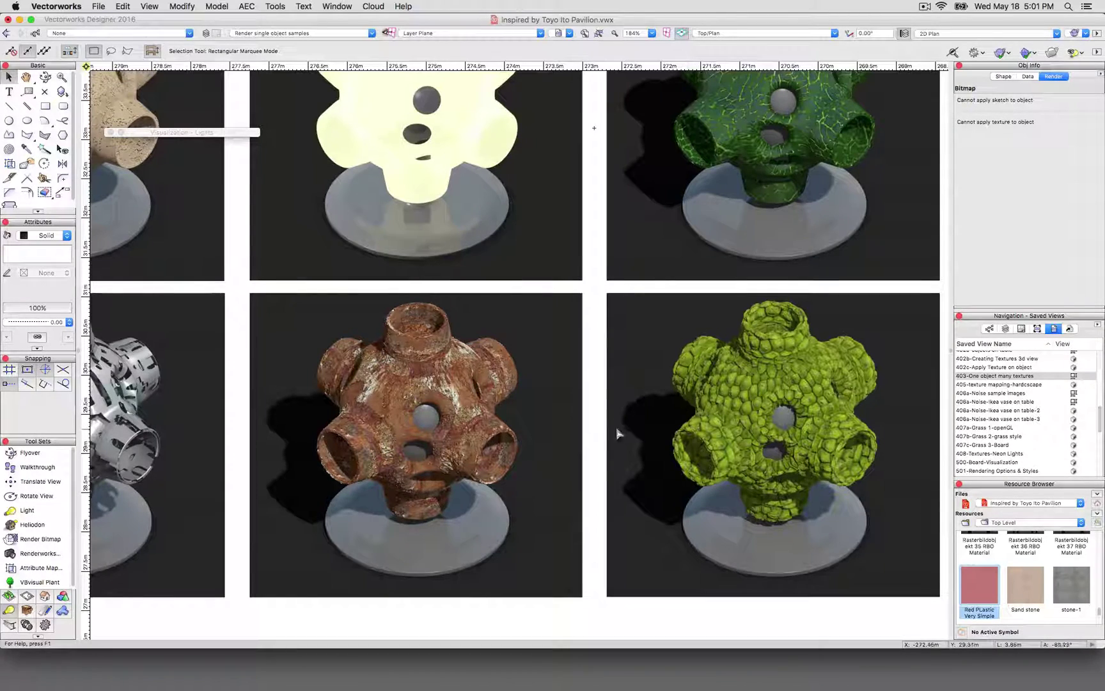
scroll(588, 435, down, 2)
scroll(540, 425, down, 10)
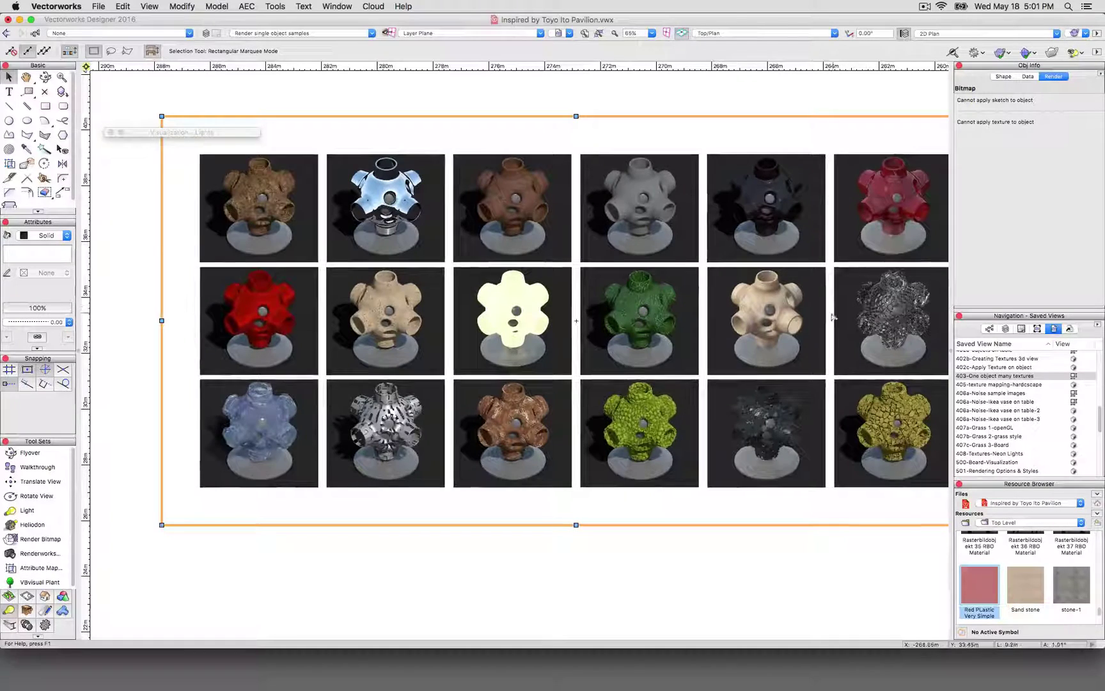
Step: Zoom out to 61% and pan until the six-per-row render grid is centred
scroll(621, 343, down, 1)
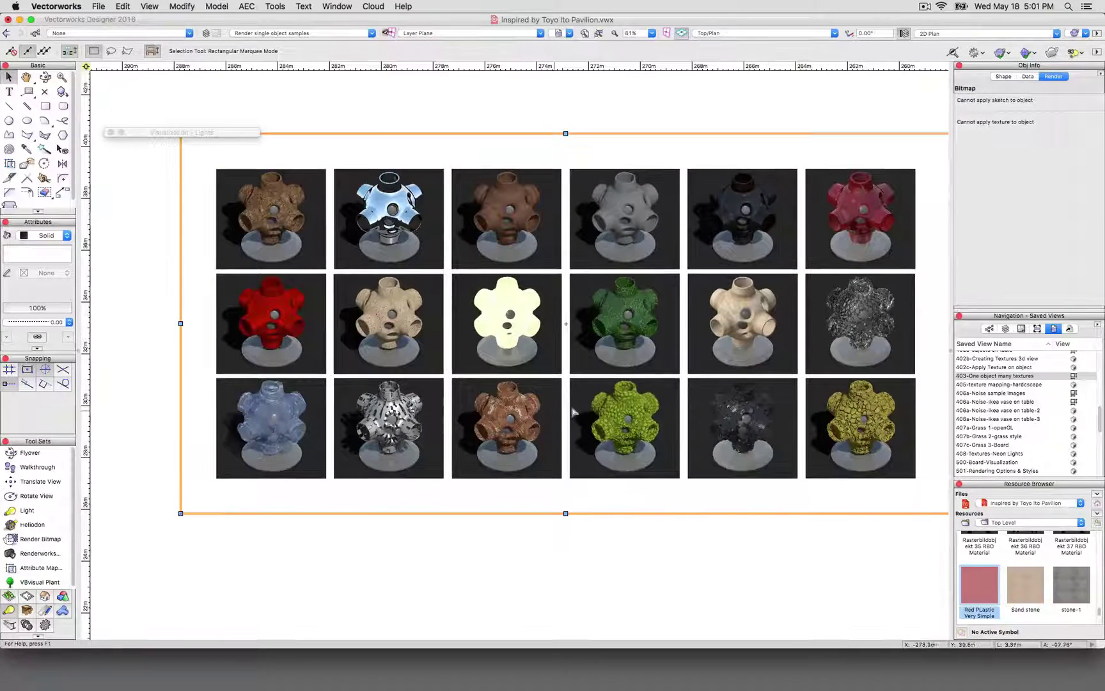
scroll(736, 301, right, 5)
scroll(735, 300, up, 3)
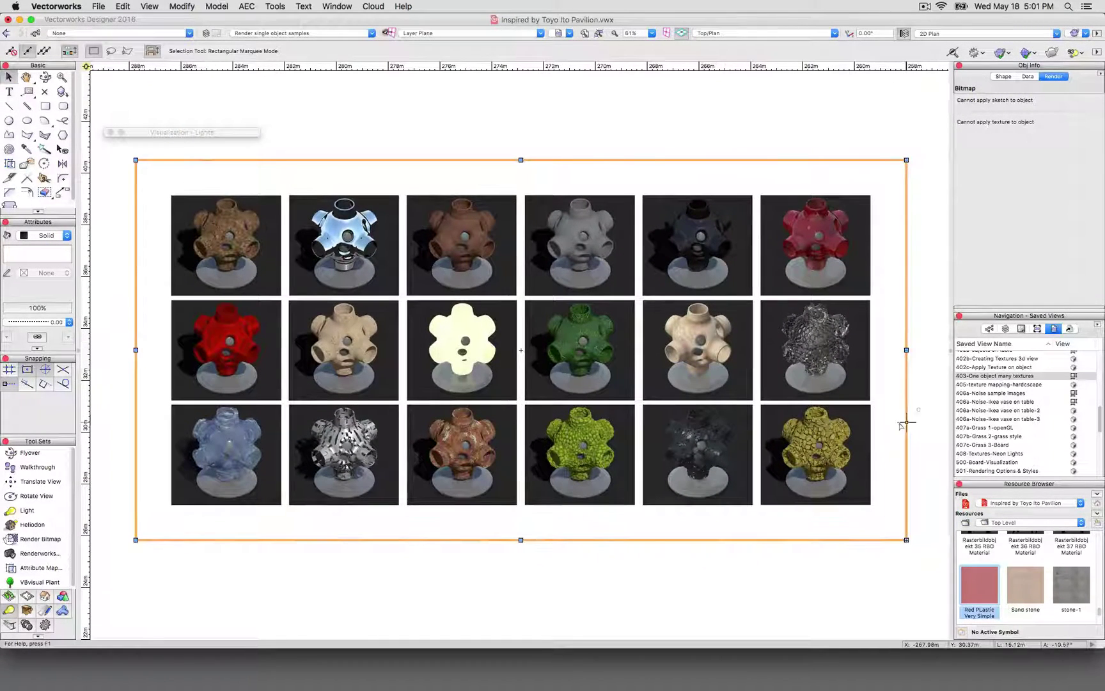